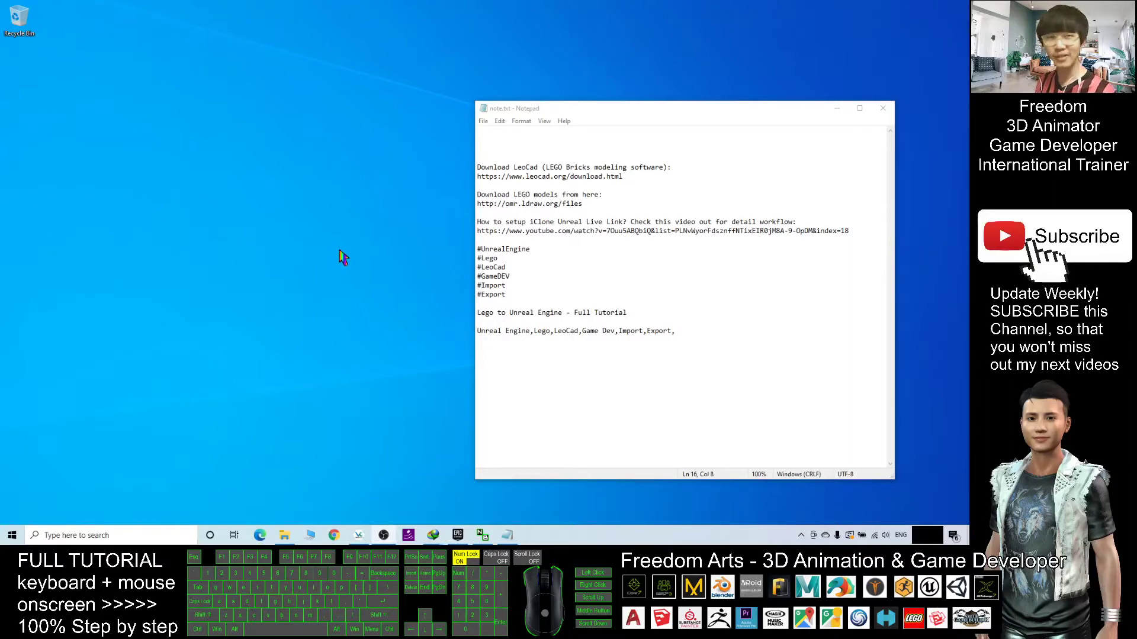
Select the 'Download LeoCad' words and then the LeoCAD download link in note.txt.
{"action": "left_click", "coordinate": [94, 534]}
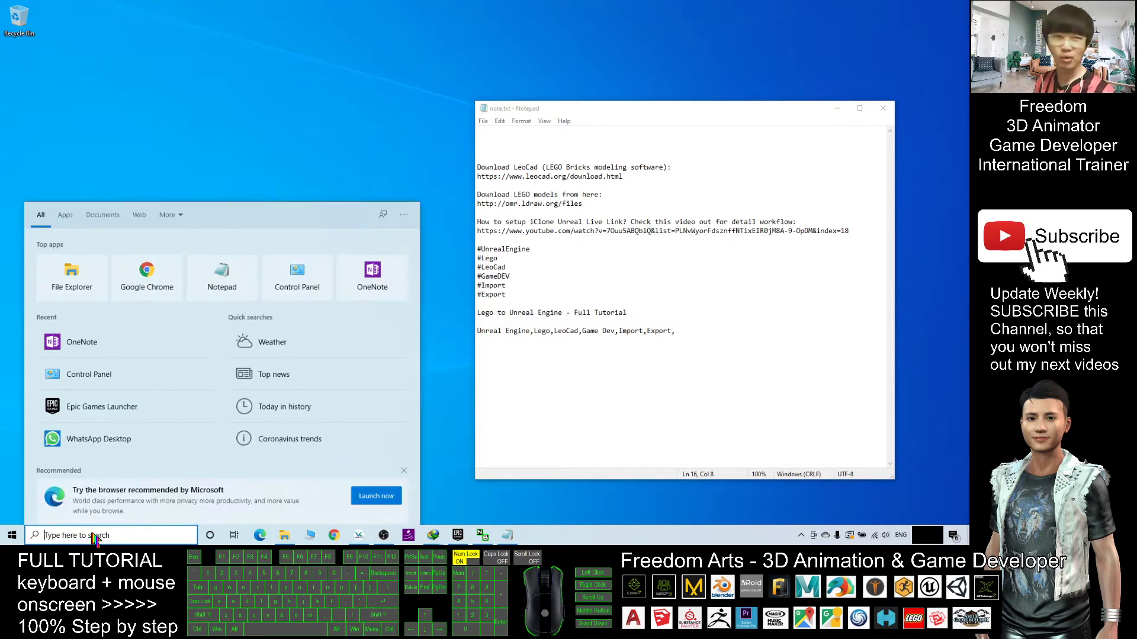
{"action": "left_click", "coordinate": [362, 105]}
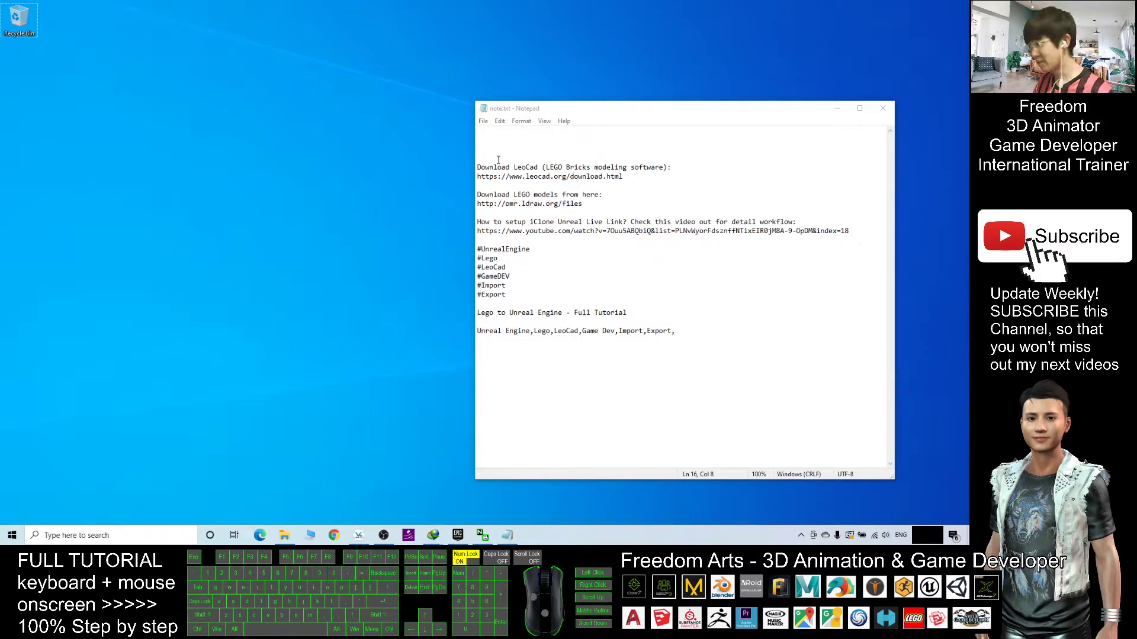
{"action": "left_click_drag", "start_coordinate": [481, 168], "coordinate": [544, 169]}
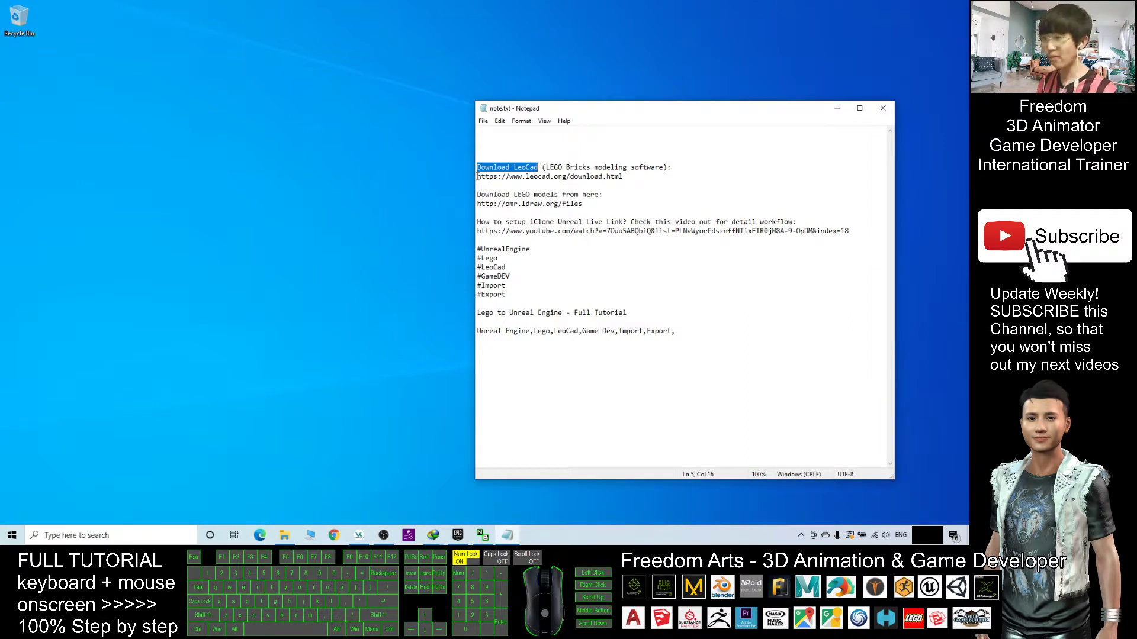
{"action": "left_click_drag", "start_coordinate": [478, 177], "coordinate": [615, 183]}
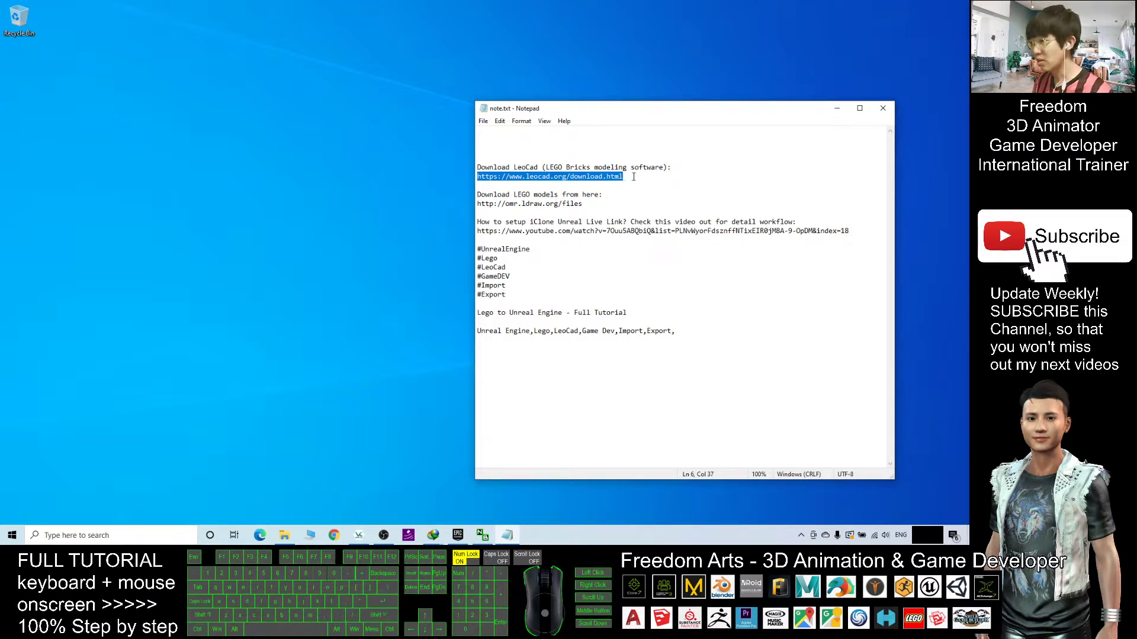
Reselect the LeoCAD download link, then bring up Windows search.
{"action": "left_click", "coordinate": [634, 185]}
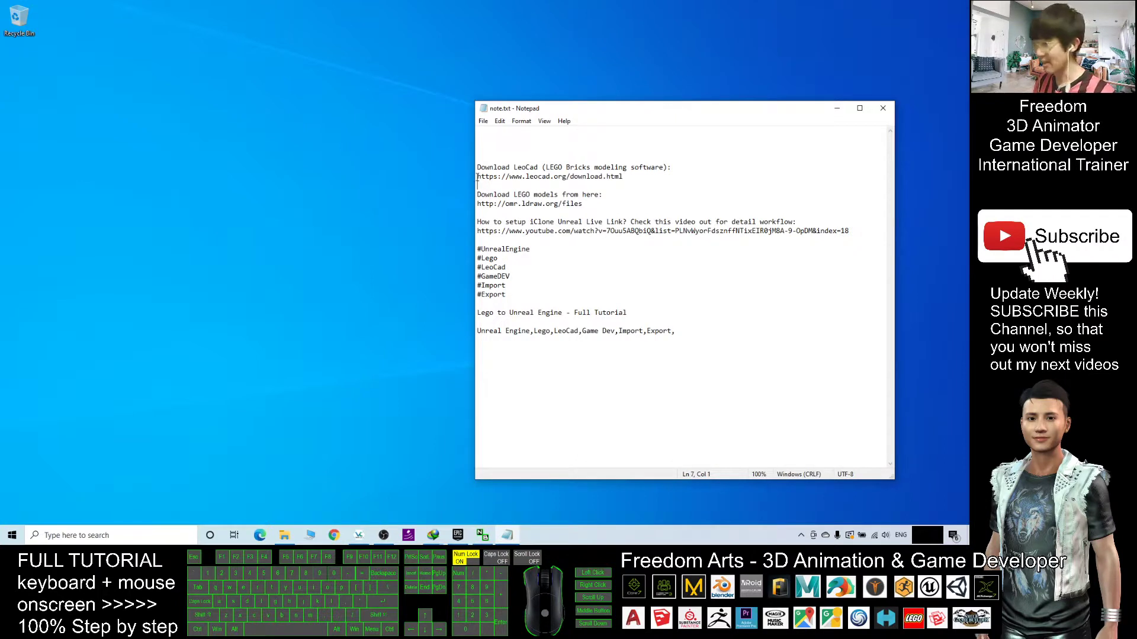
{"action": "left_click_drag", "start_coordinate": [477, 178], "coordinate": [625, 175]}
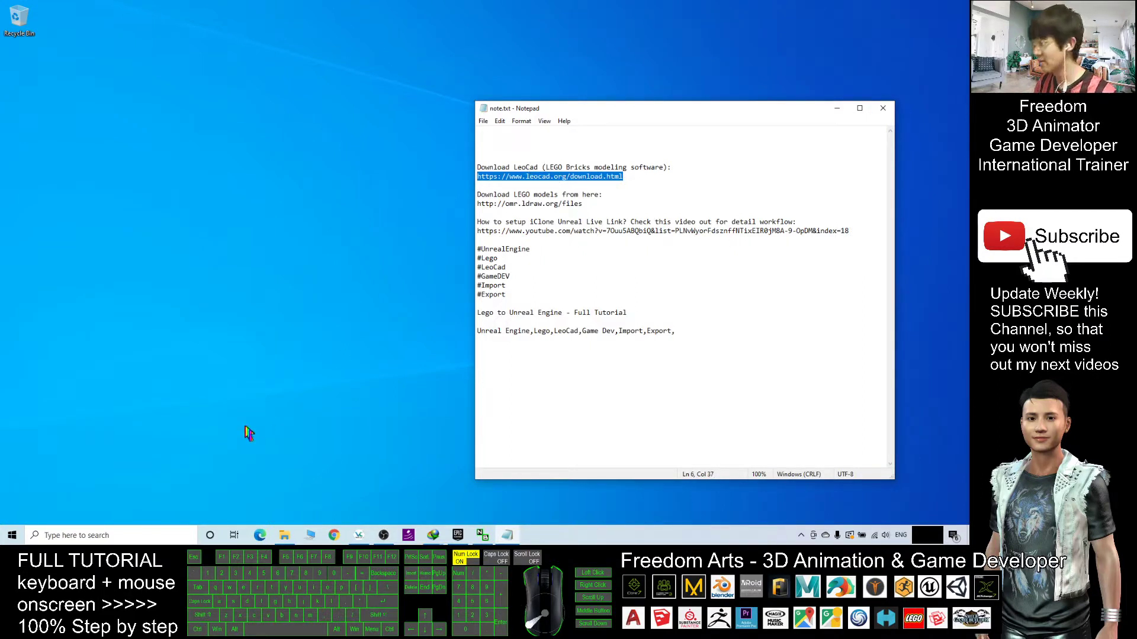
{"action": "left_click", "coordinate": [81, 532]}
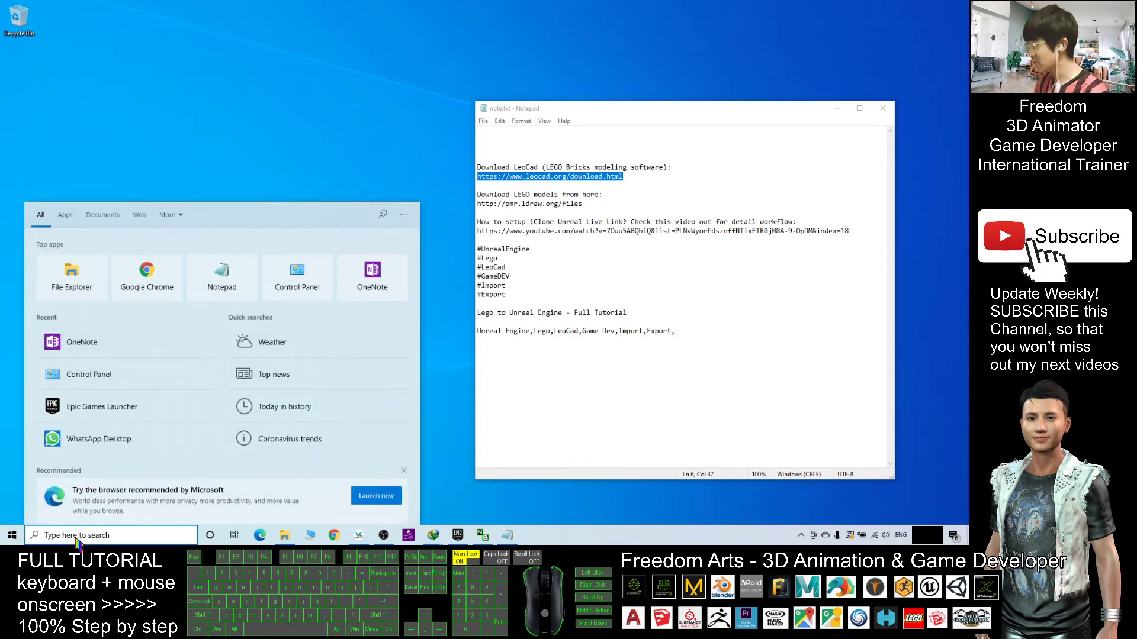
Search for 'leocad' and launch LeoCAD with an empty New Model.ldr.
{"action": "type", "text": "leocad"}
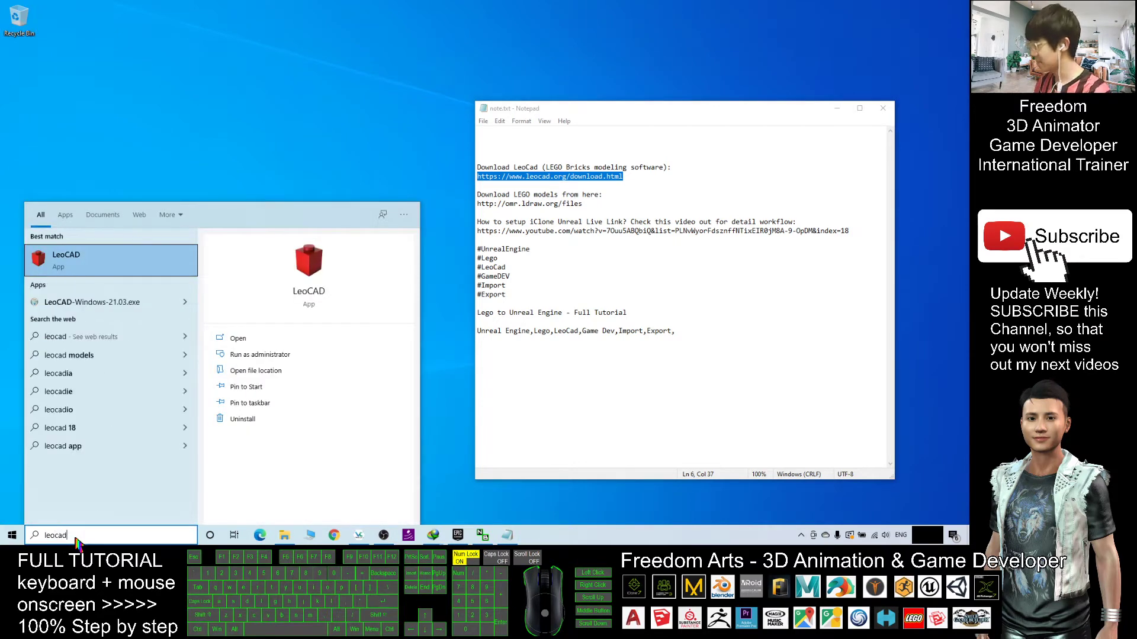
{"action": "left_click", "coordinate": [72, 259]}
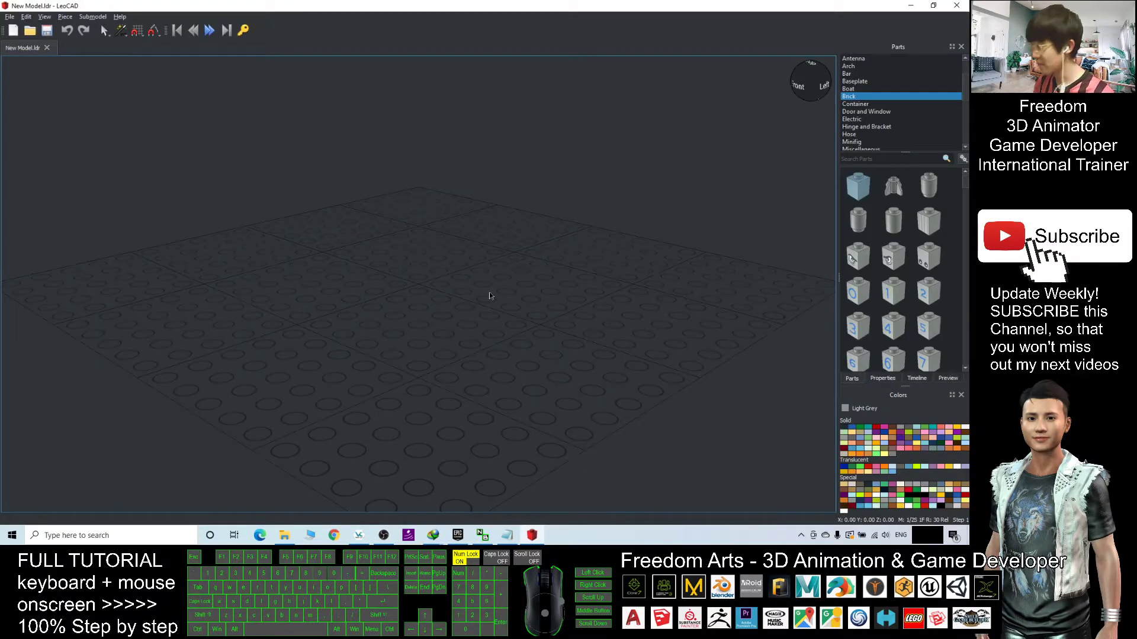
{"action": "scroll", "coordinate": [563, 283], "scroll_direction": "up", "scroll_amount": 1}
{"action": "scroll", "coordinate": [562, 283], "scroll_direction": "down", "scroll_amount": 2}
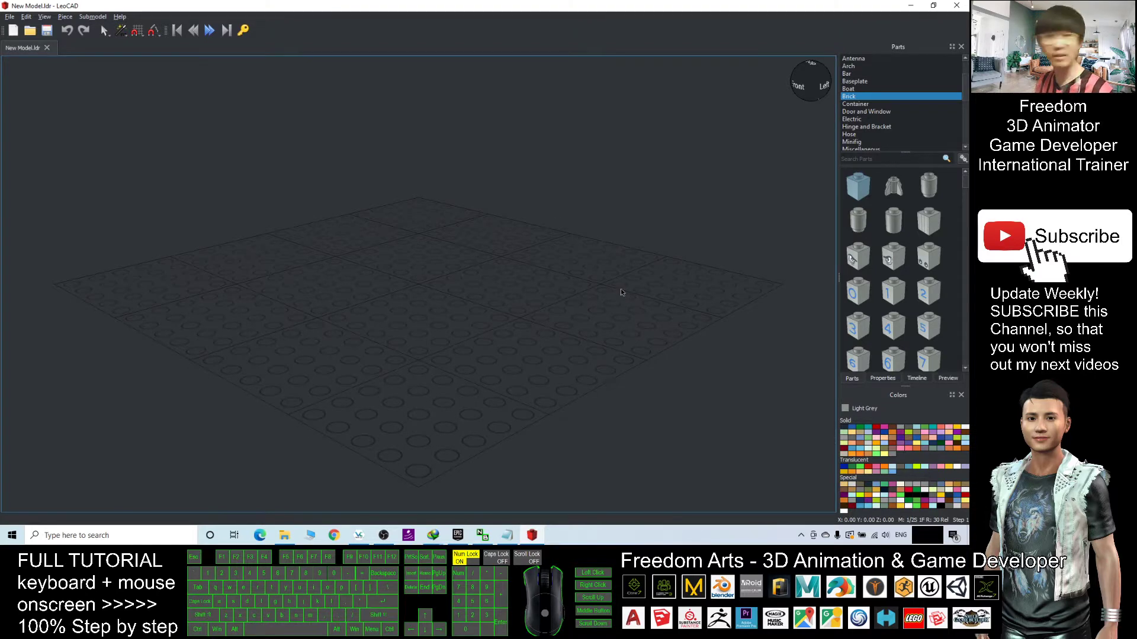
{"action": "scroll", "coordinate": [467, 301], "scroll_direction": "up", "scroll_amount": 2}
{"action": "scroll", "coordinate": [460, 310], "scroll_direction": "down", "scroll_amount": 1}
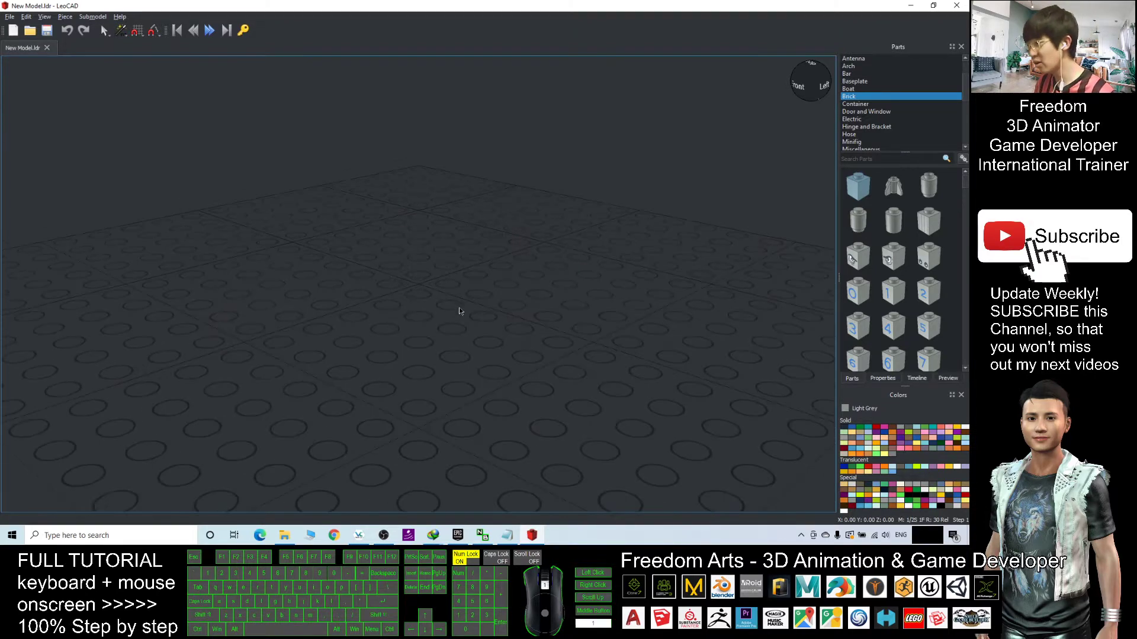
{"action": "left_click", "coordinate": [862, 105]}
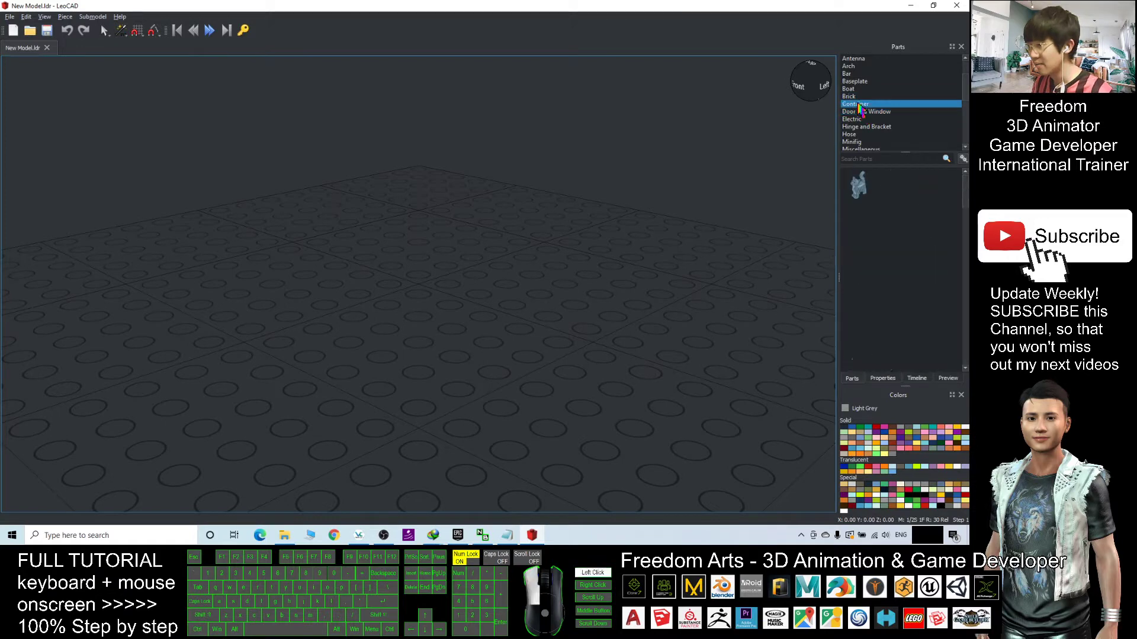
{"action": "left_click", "coordinate": [852, 73]}
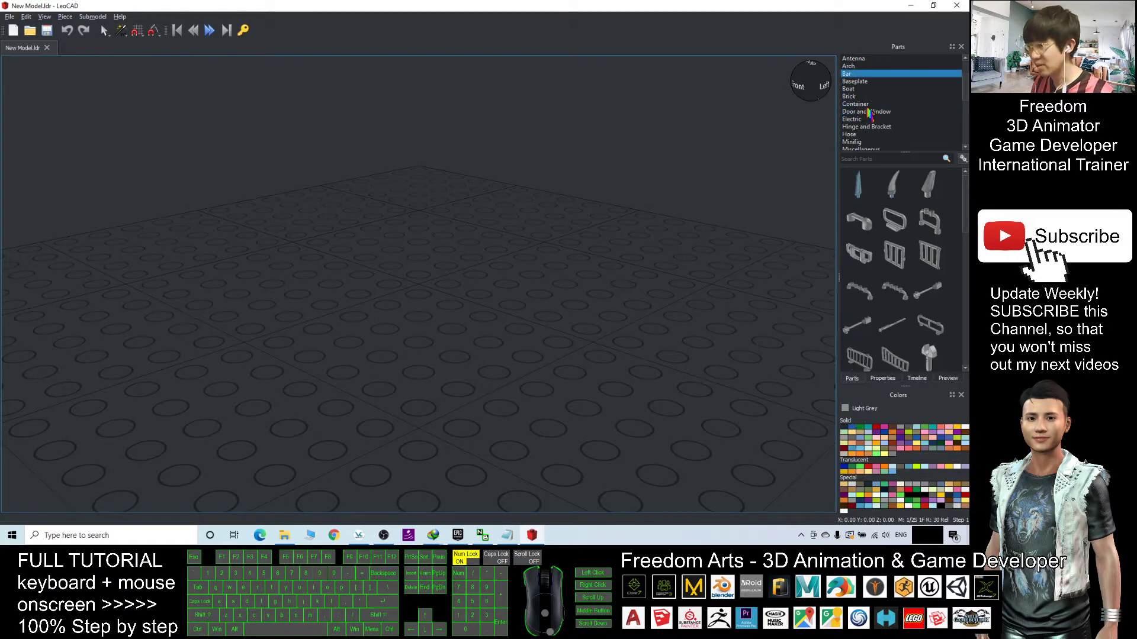
{"action": "scroll", "coordinate": [869, 113], "scroll_direction": "down", "scroll_amount": 1}
{"action": "left_click", "coordinate": [853, 74]}
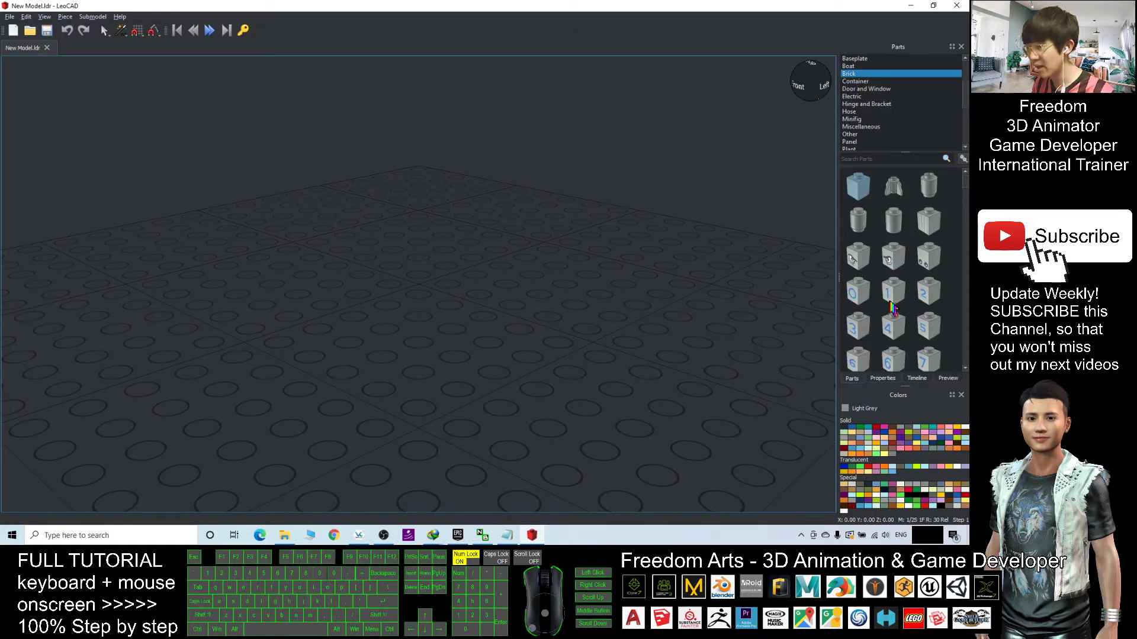
{"action": "scroll", "coordinate": [910, 292], "scroll_direction": "down", "scroll_amount": 3}
{"action": "scroll", "coordinate": [965, 259], "scroll_direction": "down", "scroll_amount": 3}
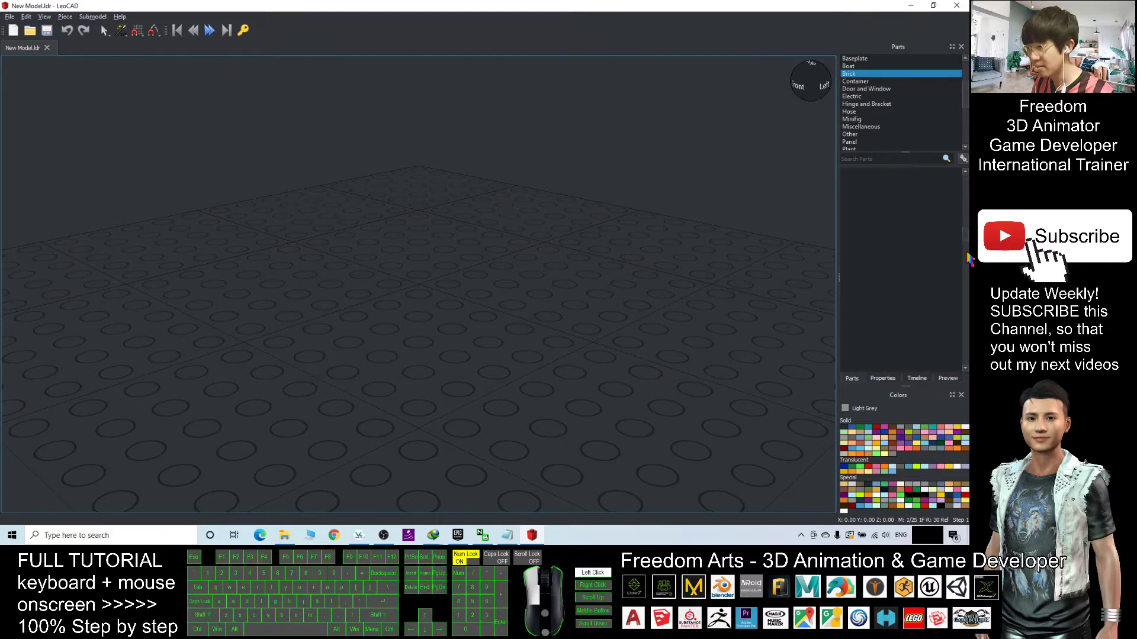
Place a grey horn-pattern 1x4 brick and a Medium Brown striped brick with gold circles.
{"action": "left_click_drag", "start_coordinate": [930, 210], "coordinate": [305, 299]}
{"action": "left_click", "coordinate": [882, 472]}
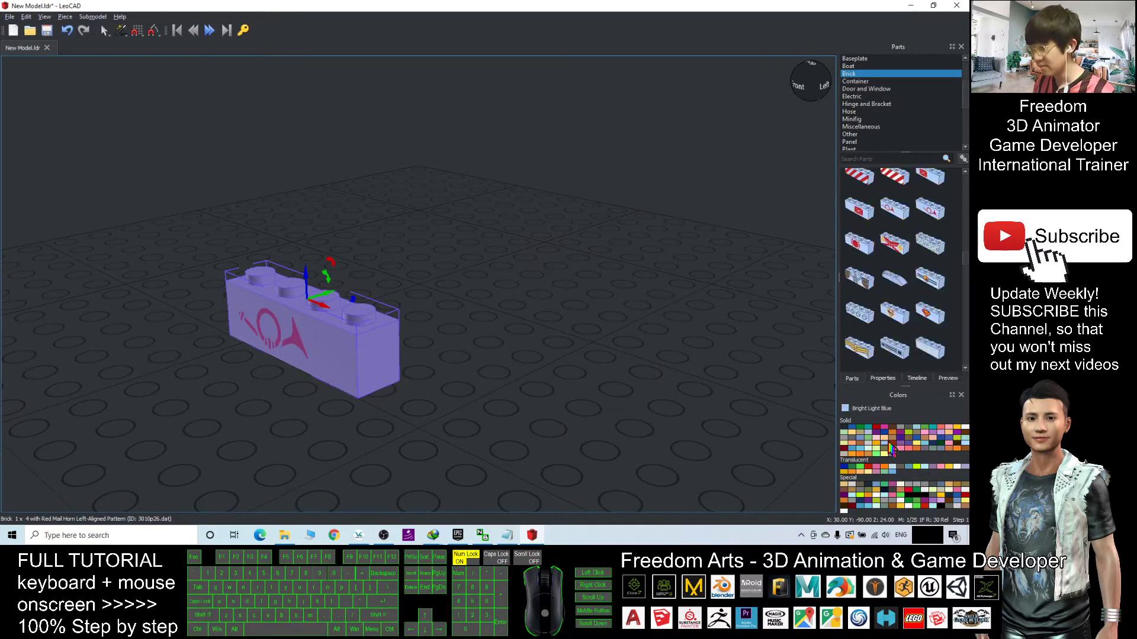
{"action": "left_click", "coordinate": [915, 448]}
{"action": "left_click_drag", "start_coordinate": [894, 243], "coordinate": [467, 273]}
Add a Dark Blue Violet horn-pattern 1x4 brick and push it against the brown brick.
{"action": "left_click", "coordinate": [885, 438]}
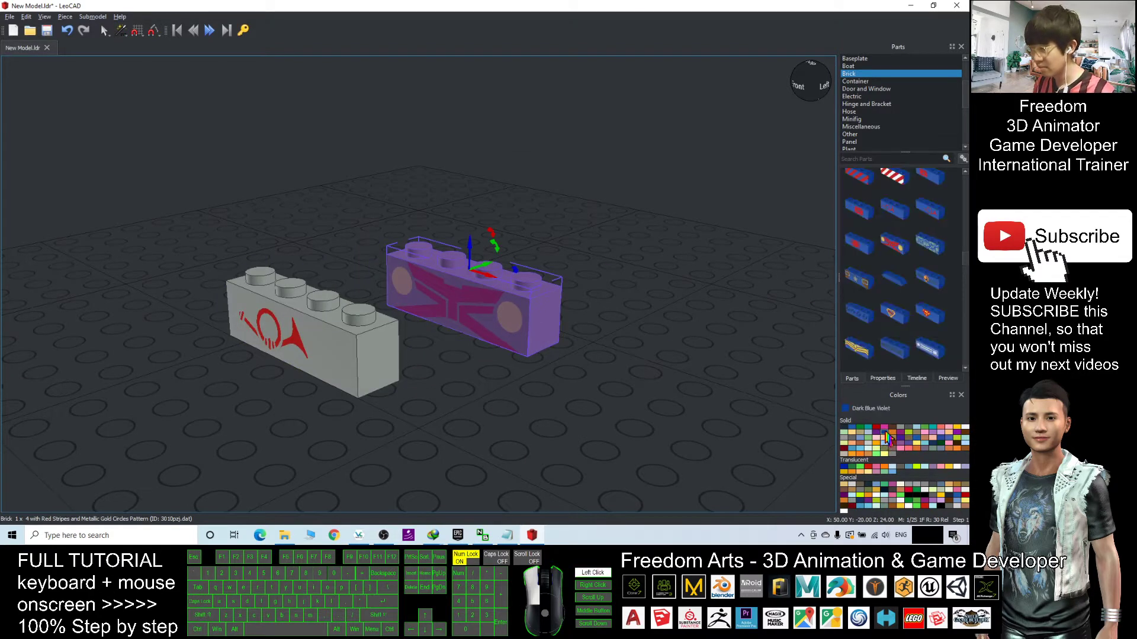
{"action": "left_click_drag", "start_coordinate": [937, 223], "coordinate": [740, 277]}
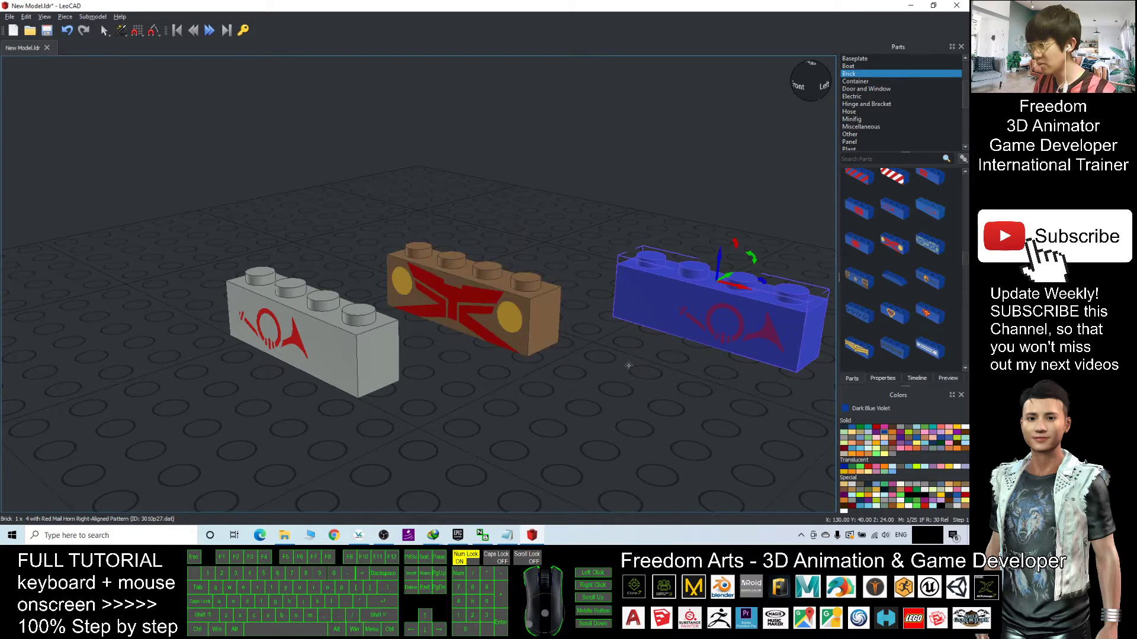
{"action": "scroll", "coordinate": [612, 380], "scroll_direction": "down", "scroll_amount": 2}
{"action": "left_click", "coordinate": [602, 375]}
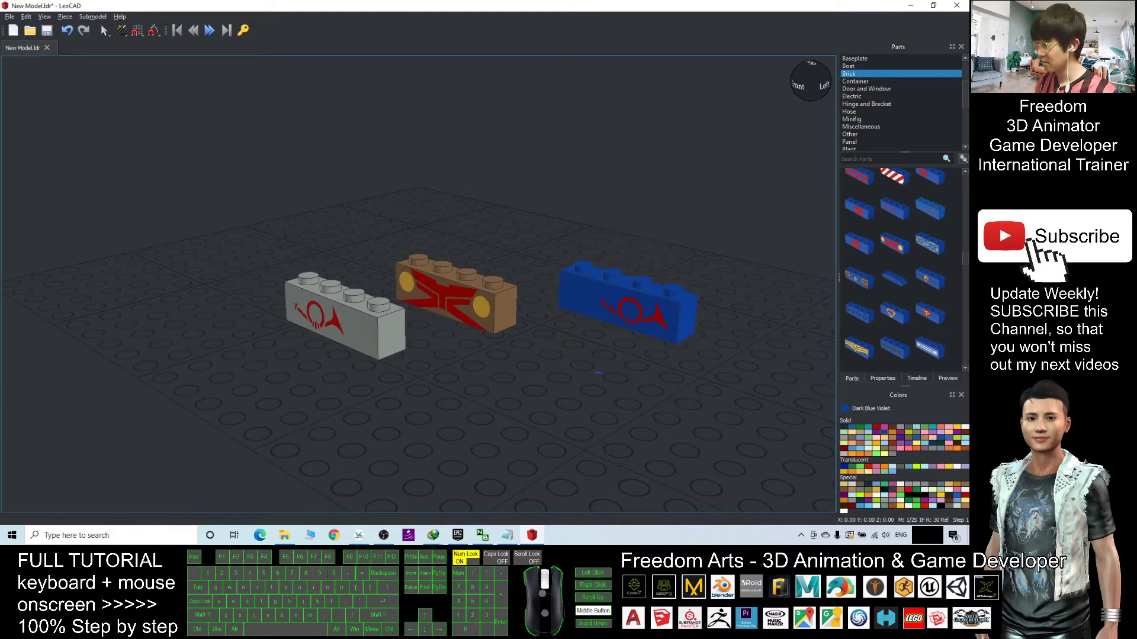
{"action": "right_click_drag", "start_coordinate": [598, 373], "coordinate": [619, 325]}
{"action": "left_click", "coordinate": [621, 323]}
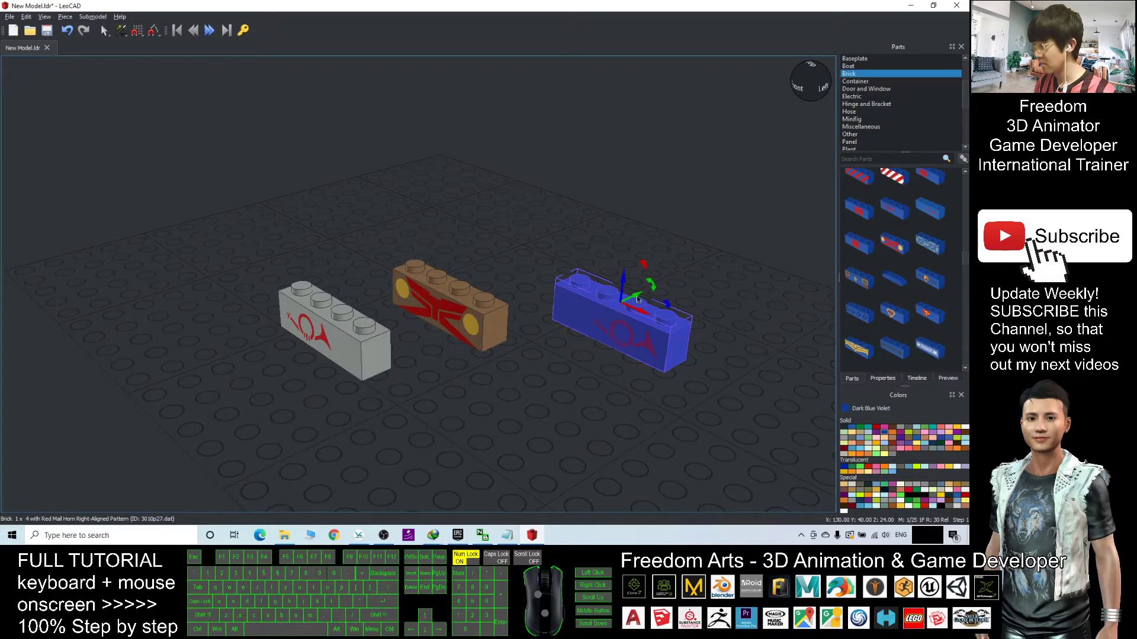
{"action": "left_click_drag", "start_coordinate": [637, 294], "coordinate": [512, 273]}
{"action": "scroll", "coordinate": [878, 293], "scroll_direction": "down", "scroll_amount": 3}
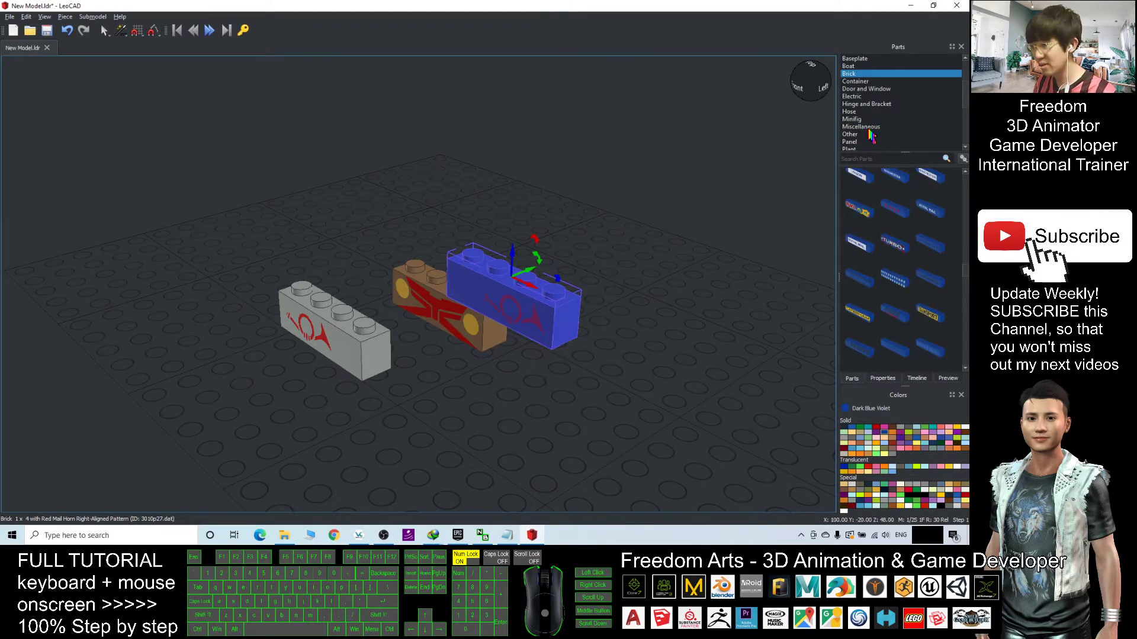
Add a large blue baseplate from the Baseplate category, then delete it again.
{"action": "scroll", "coordinate": [866, 137], "scroll_direction": "up", "scroll_amount": 3}
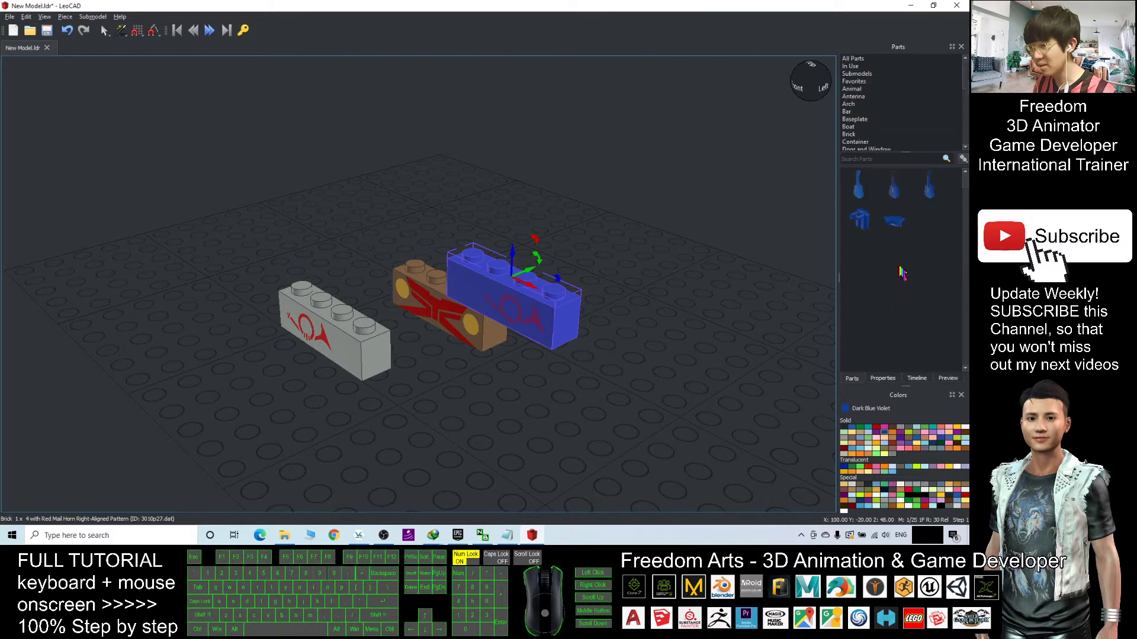
{"action": "left_click", "coordinate": [879, 121]}
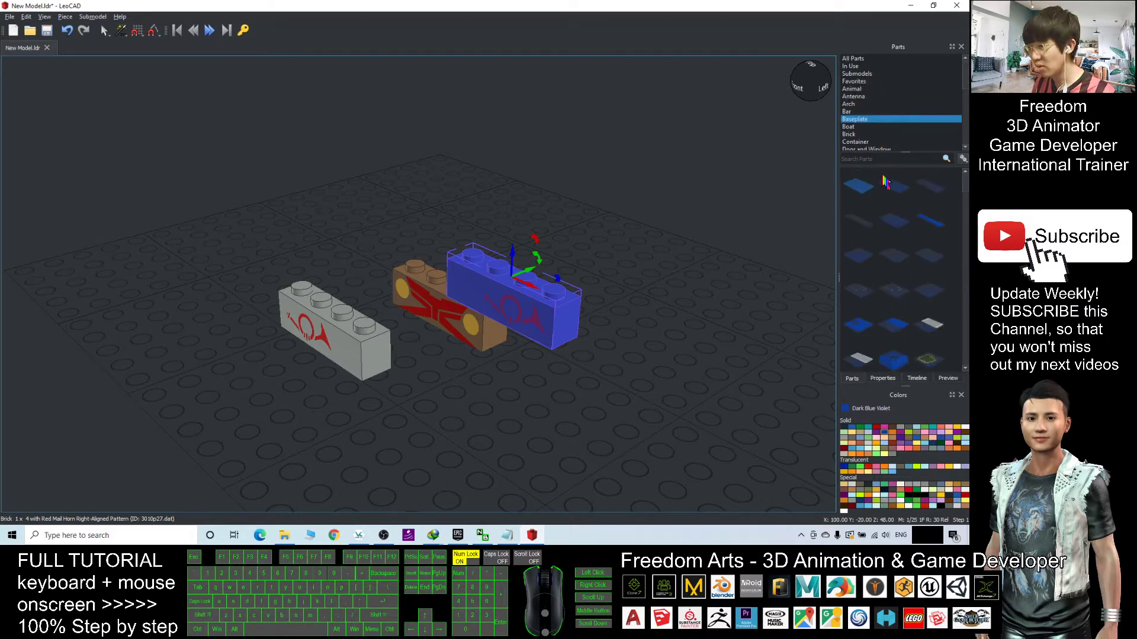
{"action": "left_click_drag", "start_coordinate": [895, 362], "coordinate": [729, 237]}
{"action": "key", "text": "Delete"}
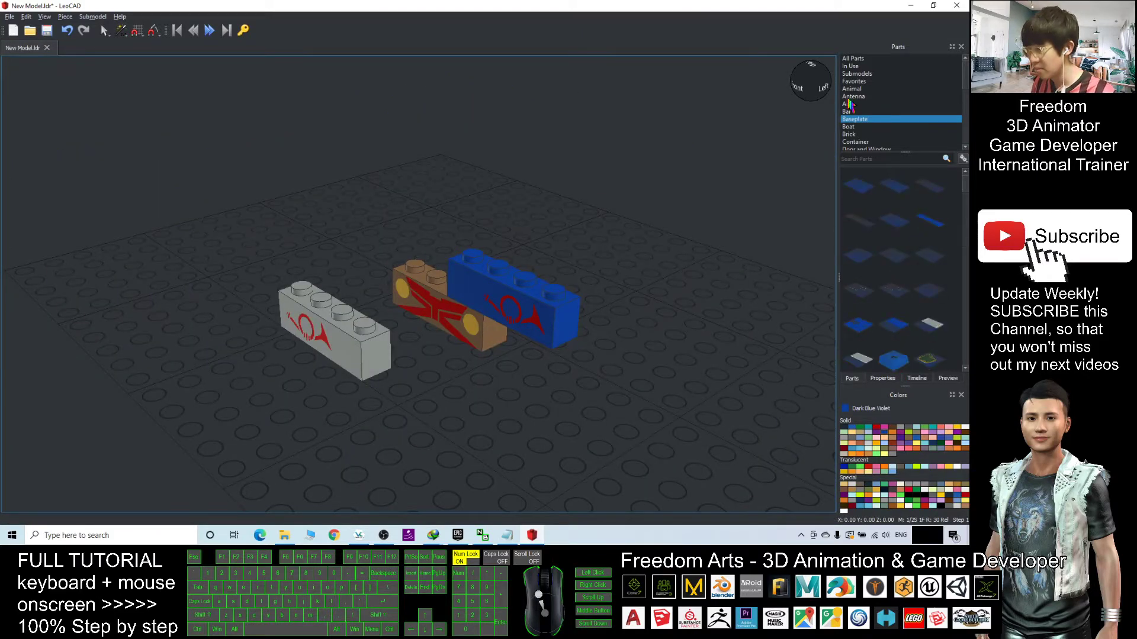
Place the Boat Hull Unitary 22 x 8 x 2.333 with Red Base behind the bricks.
{"action": "left_click", "coordinate": [858, 127]}
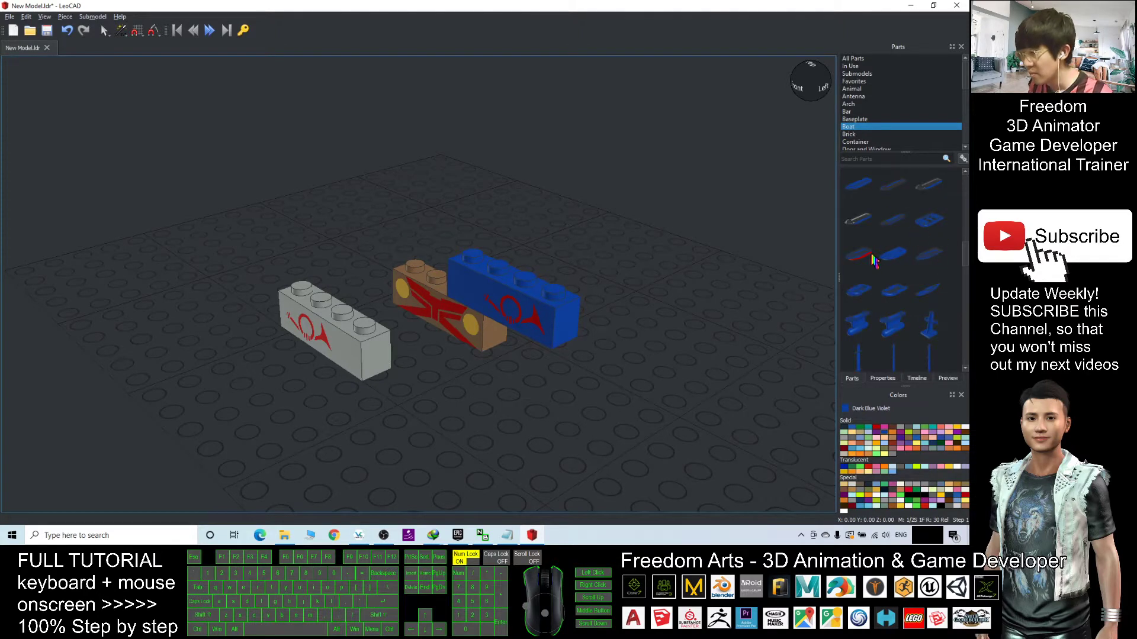
{"action": "left_click_drag", "start_coordinate": [860, 254], "coordinate": [436, 130]}
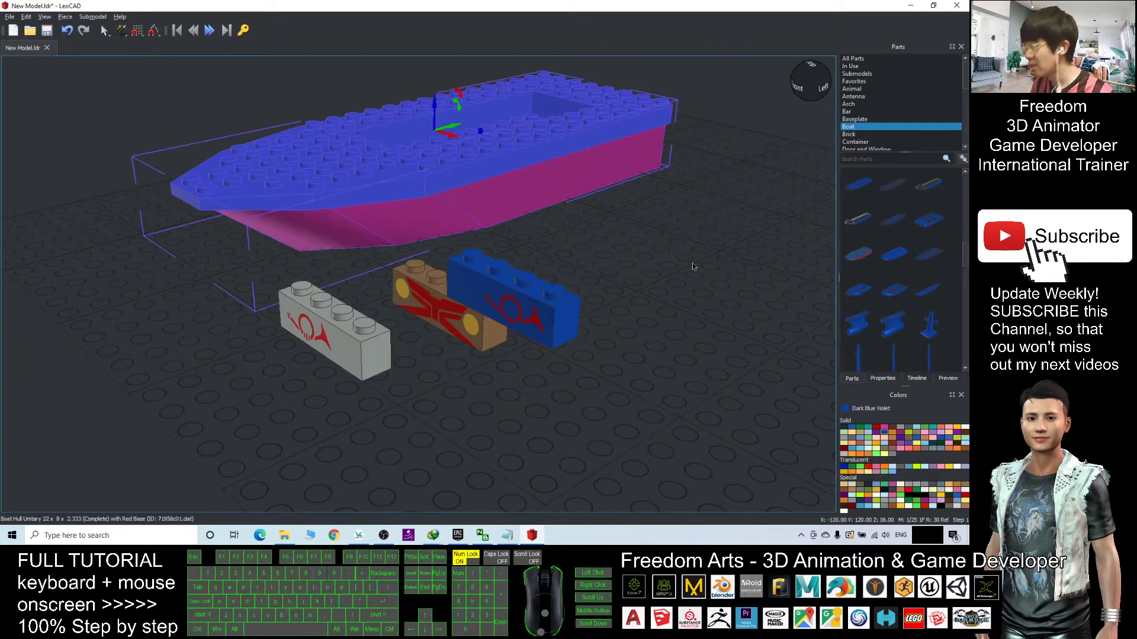
{"action": "right_click_drag", "start_coordinate": [692, 263], "coordinate": [579, 285]}
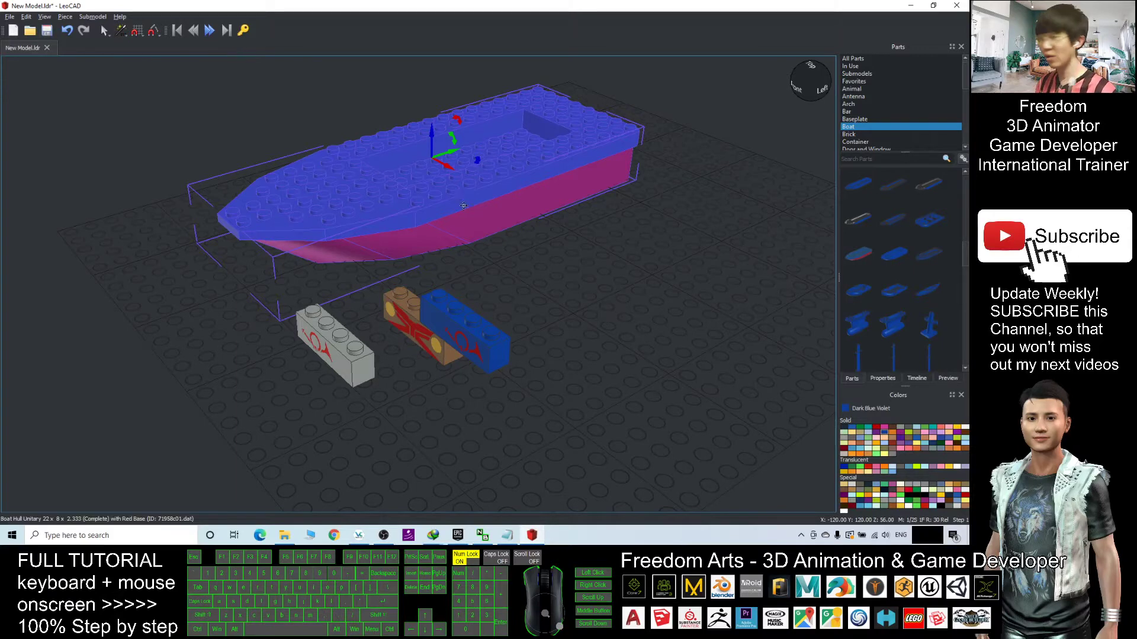
Restore the LeoCAD window and choose File > Export > Wavefront for New Model.obj.
{"action": "left_click_drag", "start_coordinate": [493, 7], "coordinate": [452, 76]}
{"action": "left_click", "coordinate": [258, 87]}
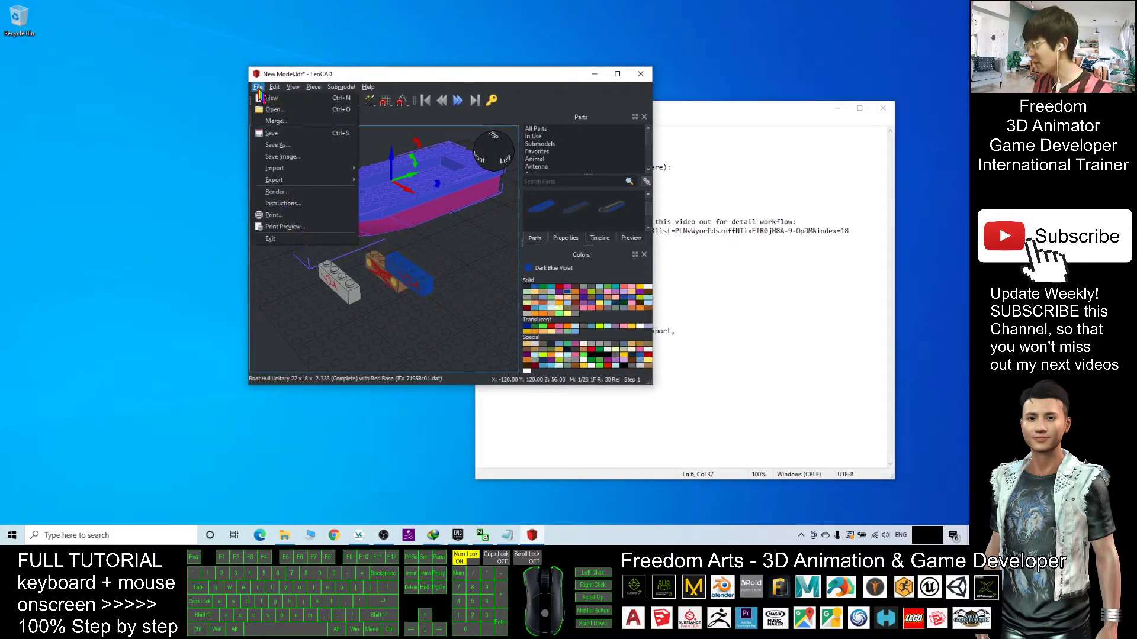
{"action": "mouse_move", "coordinate": [291, 184]}
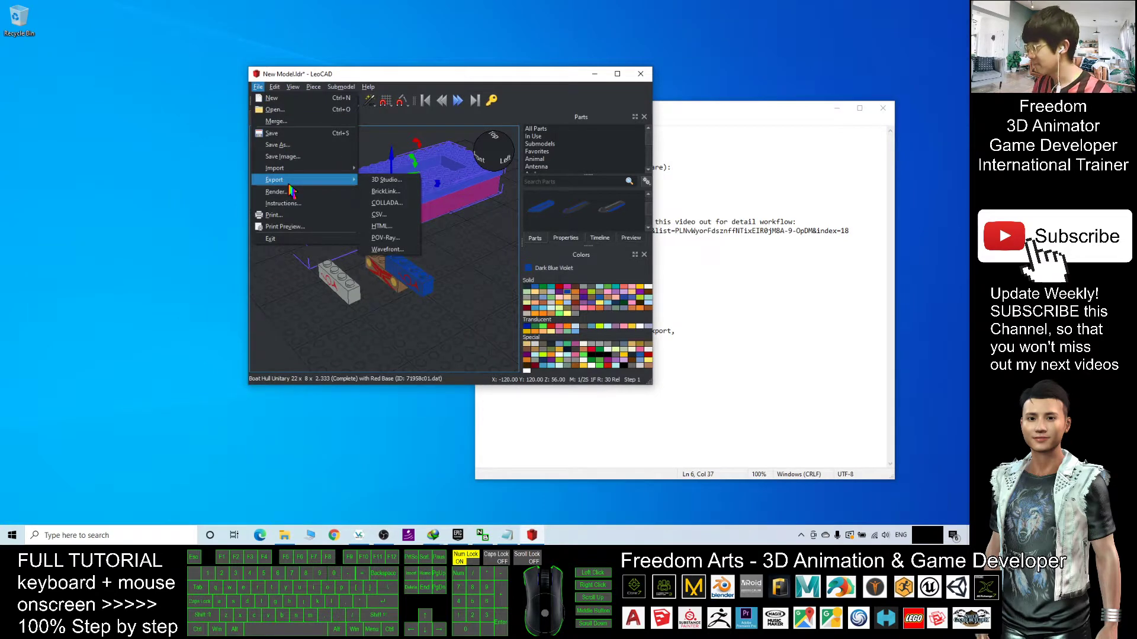
{"action": "left_click", "coordinate": [383, 256]}
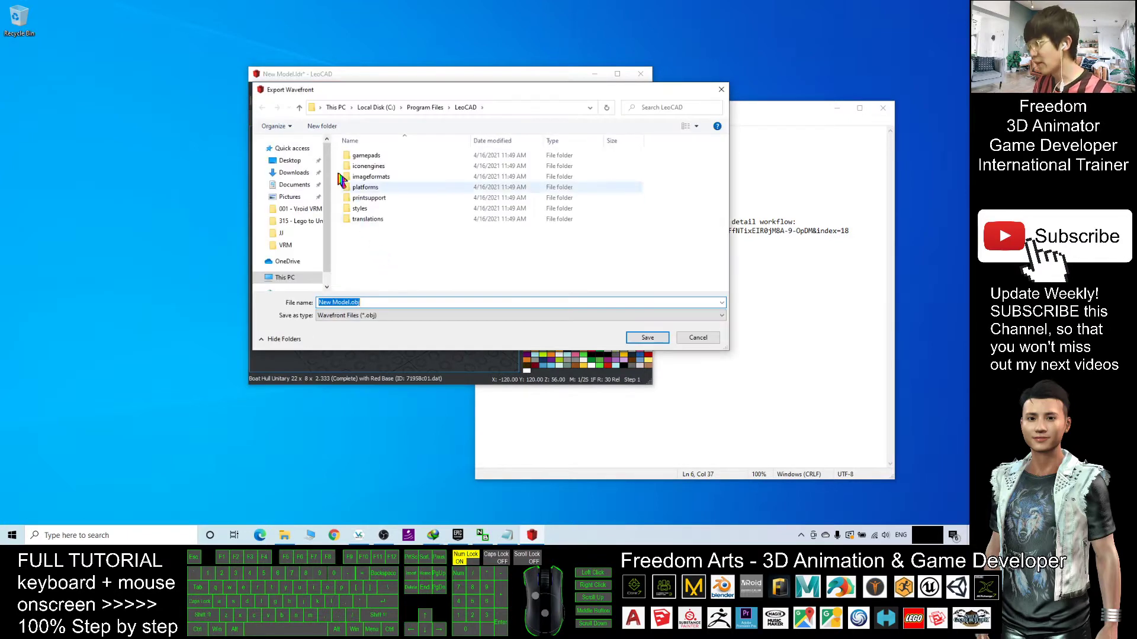
Save the Wavefront export to the Desktop under the name lego01.
{"action": "left_click", "coordinate": [289, 161]}
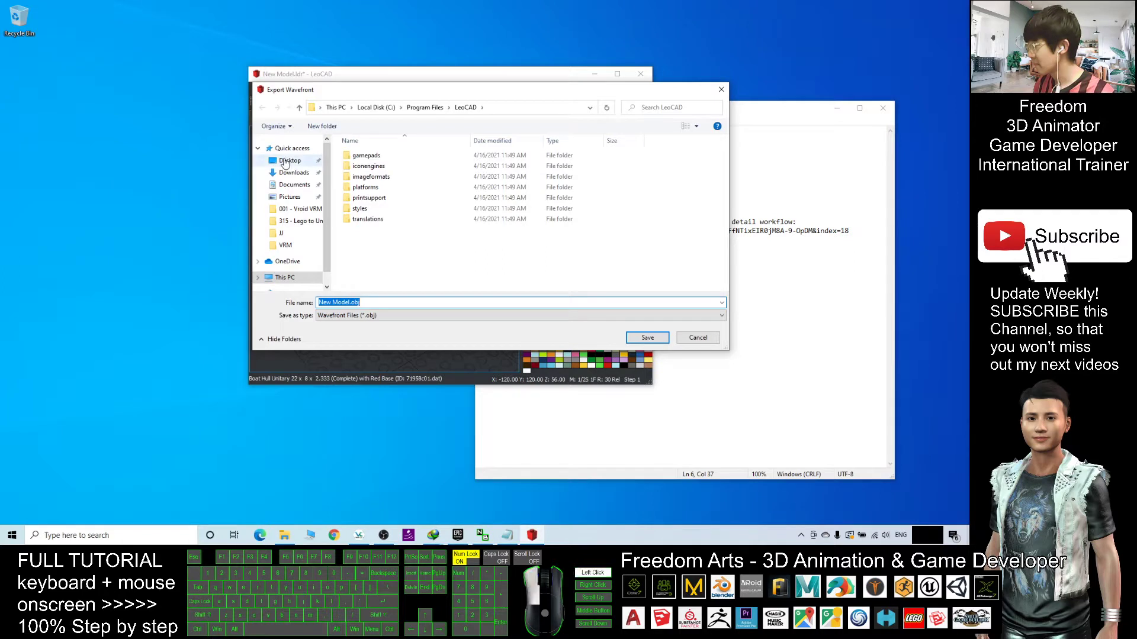
{"action": "left_click", "coordinate": [367, 302]}
{"action": "left_click", "coordinate": [363, 302]}
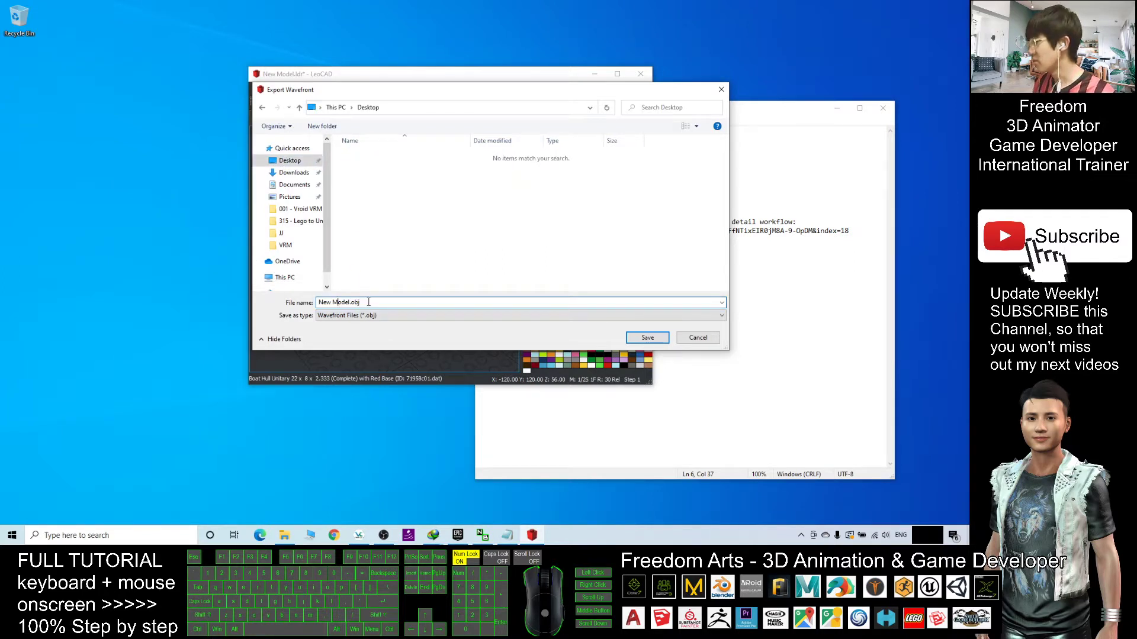
{"action": "left_click", "coordinate": [350, 311]}
{"action": "type", "text": "lego01"}
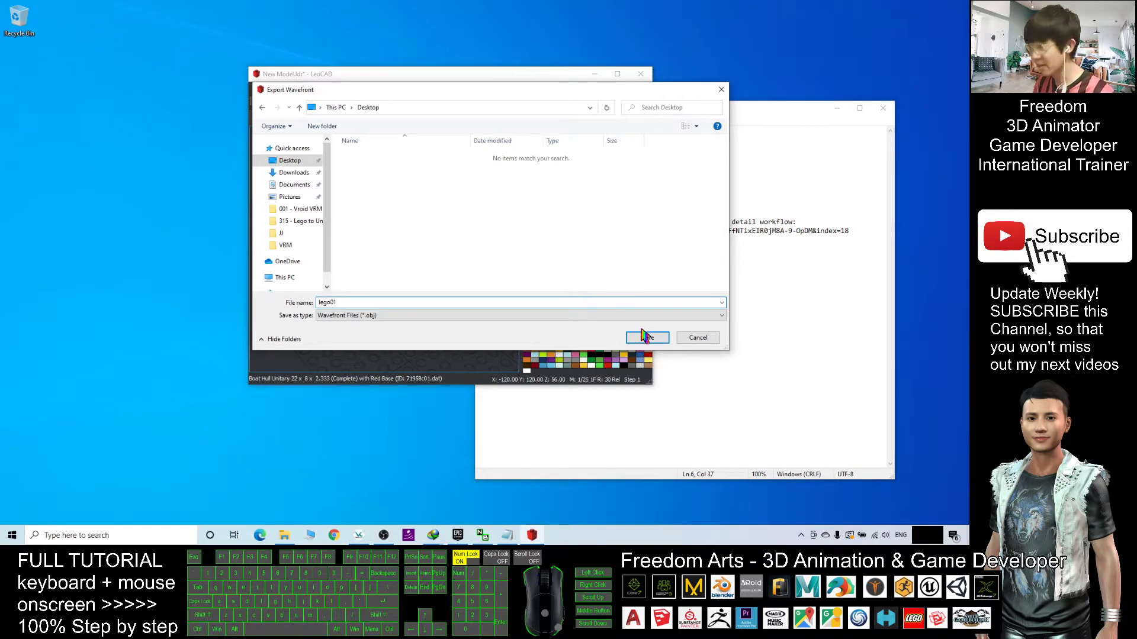
{"action": "left_click", "coordinate": [646, 336]}
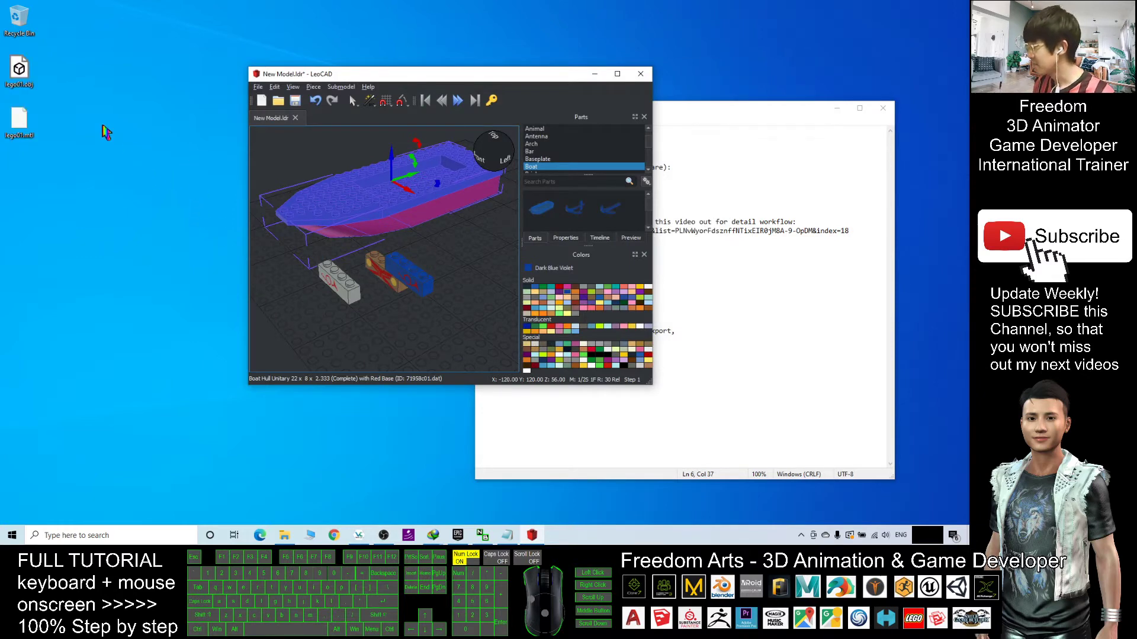
{"action": "left_click", "coordinate": [24, 71]}
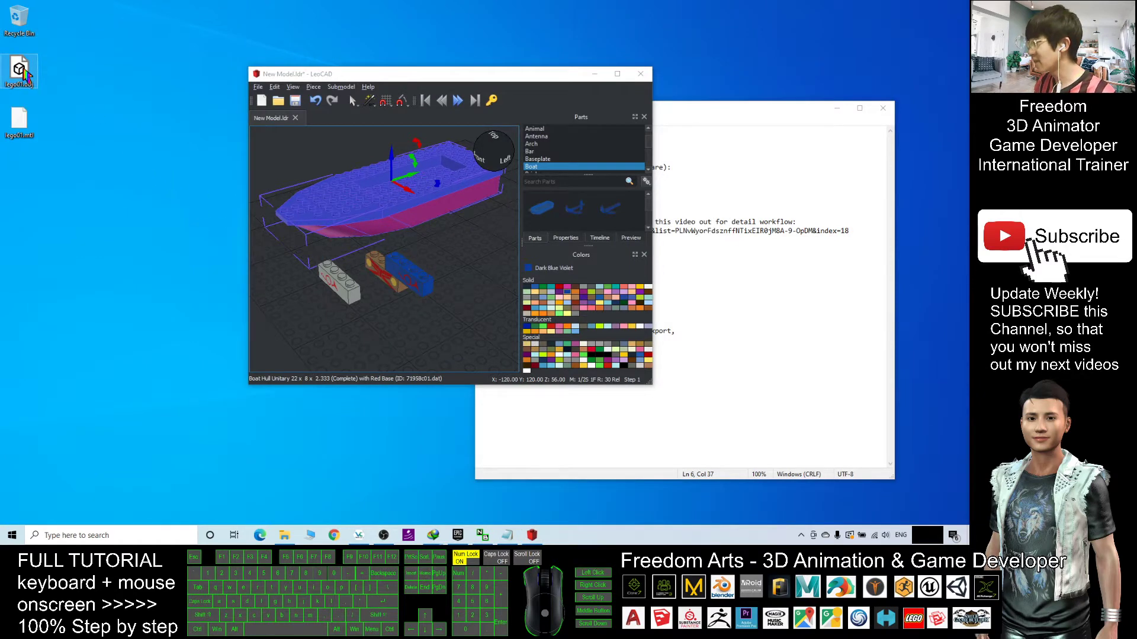
{"action": "double_click", "coordinate": [26, 71]}
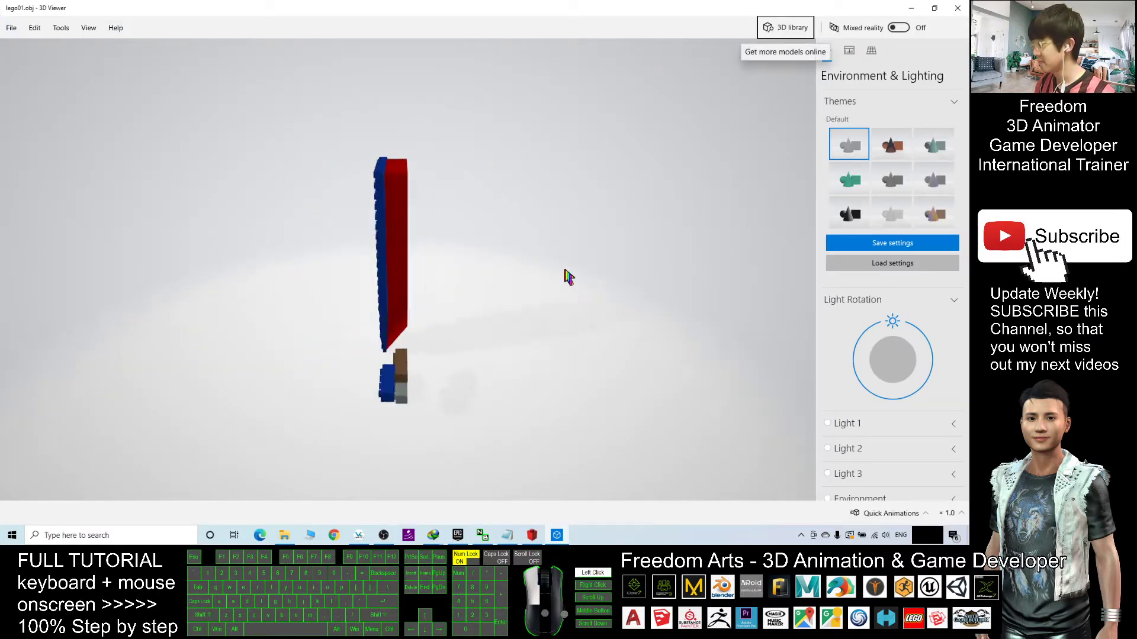
Close the 3D Viewer preview, move LeoCAD left, and maximize then restore the notes.
{"action": "left_click", "coordinate": [959, 8]}
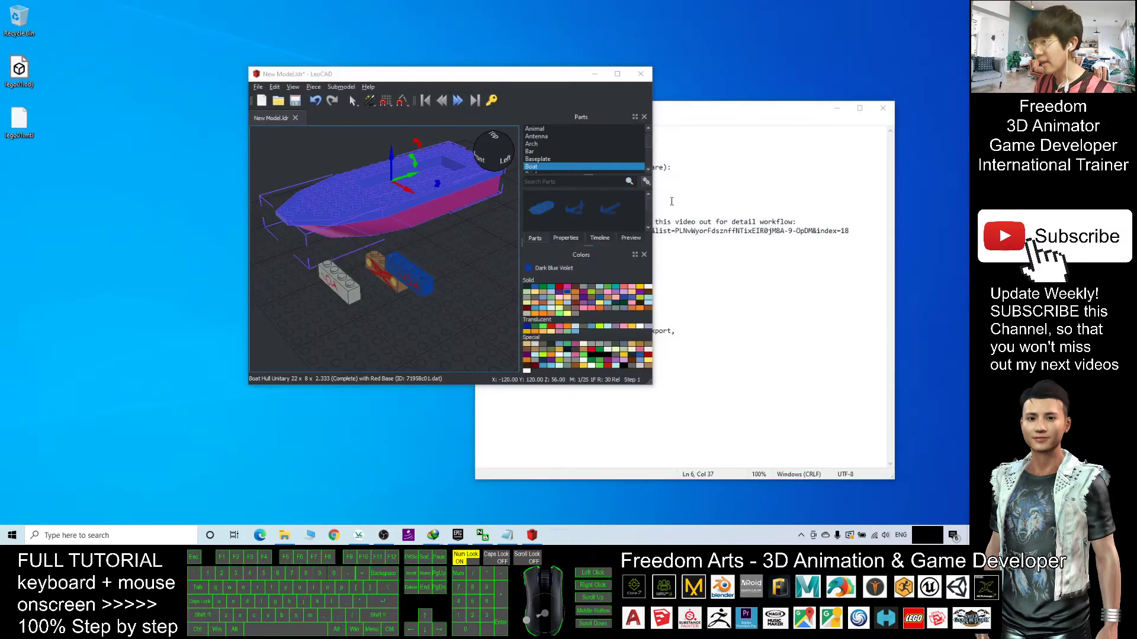
{"action": "left_click_drag", "start_coordinate": [529, 80], "coordinate": [382, 65]}
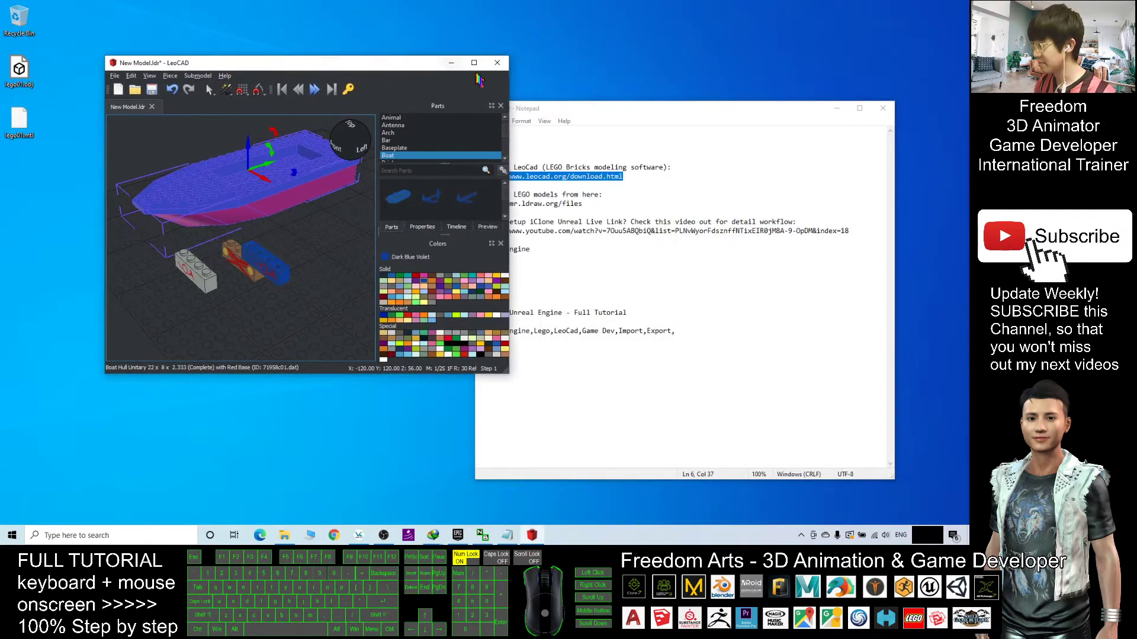
{"action": "double_click", "coordinate": [676, 110]}
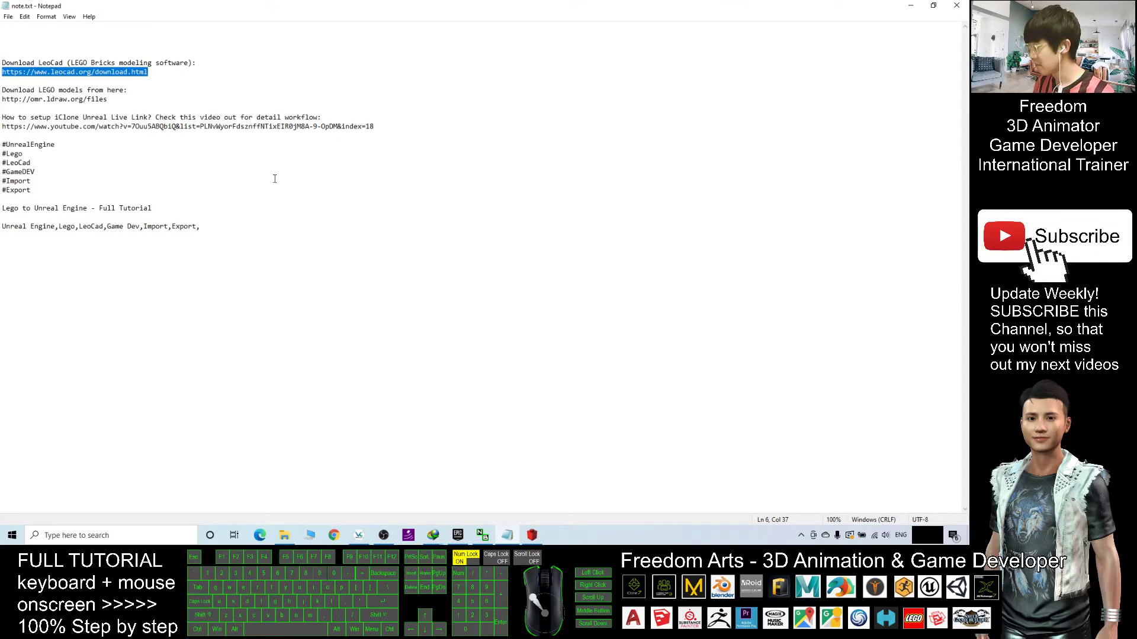
{"action": "double_click", "coordinate": [337, 7]}
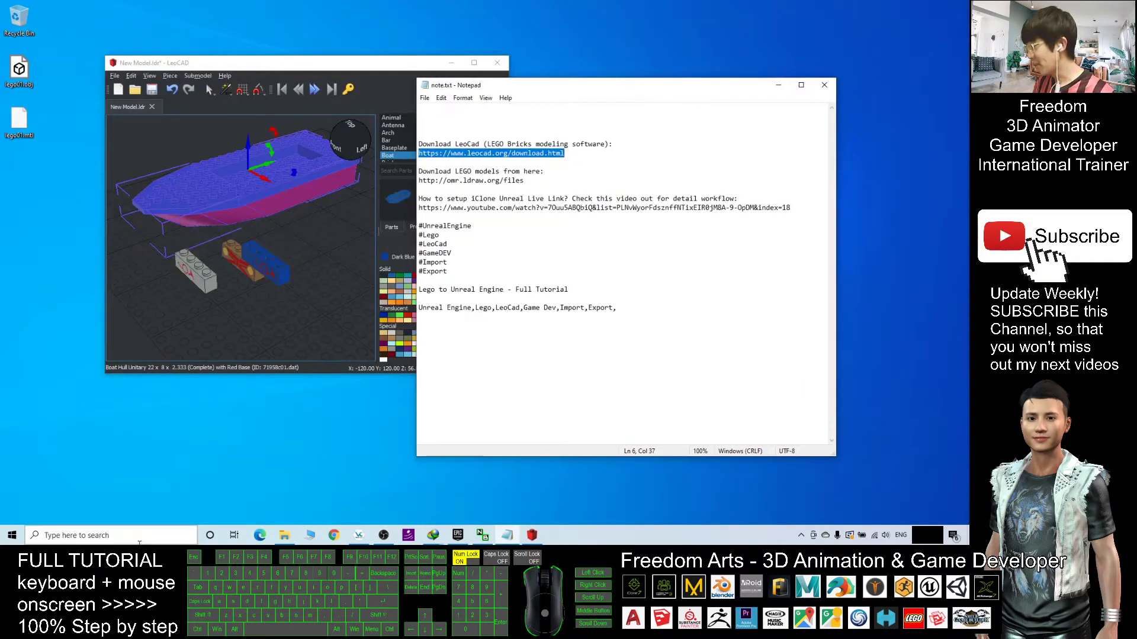
Search for 'iclone' and launch iClone v7.82.
{"action": "left_click", "coordinate": [139, 542]}
{"action": "type", "text": "iclone"}
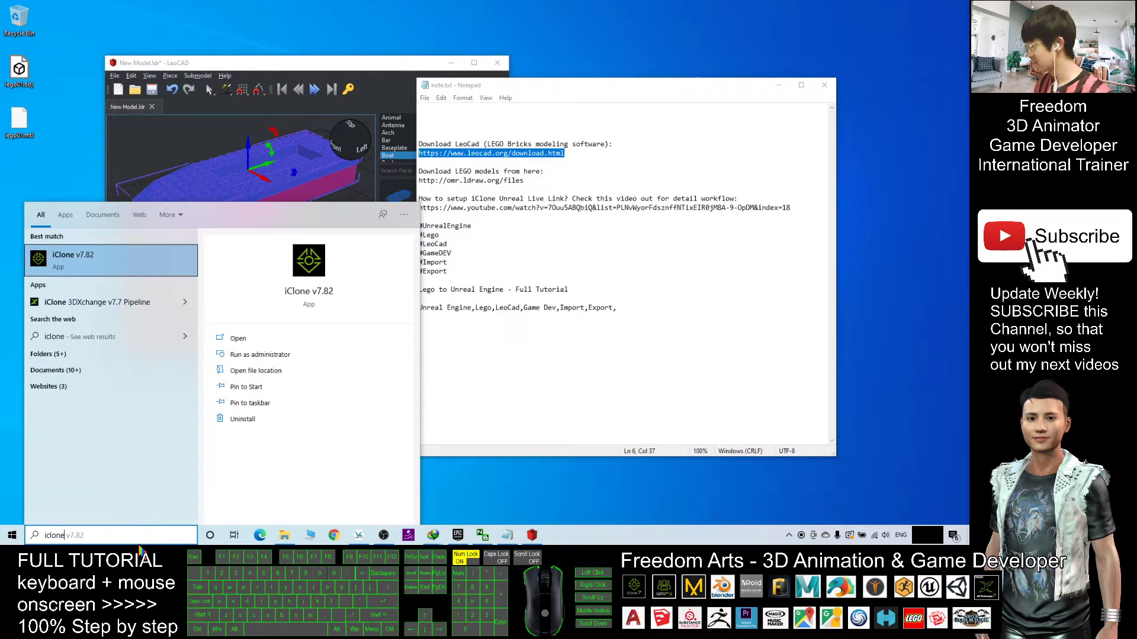
{"action": "left_click", "coordinate": [117, 266]}
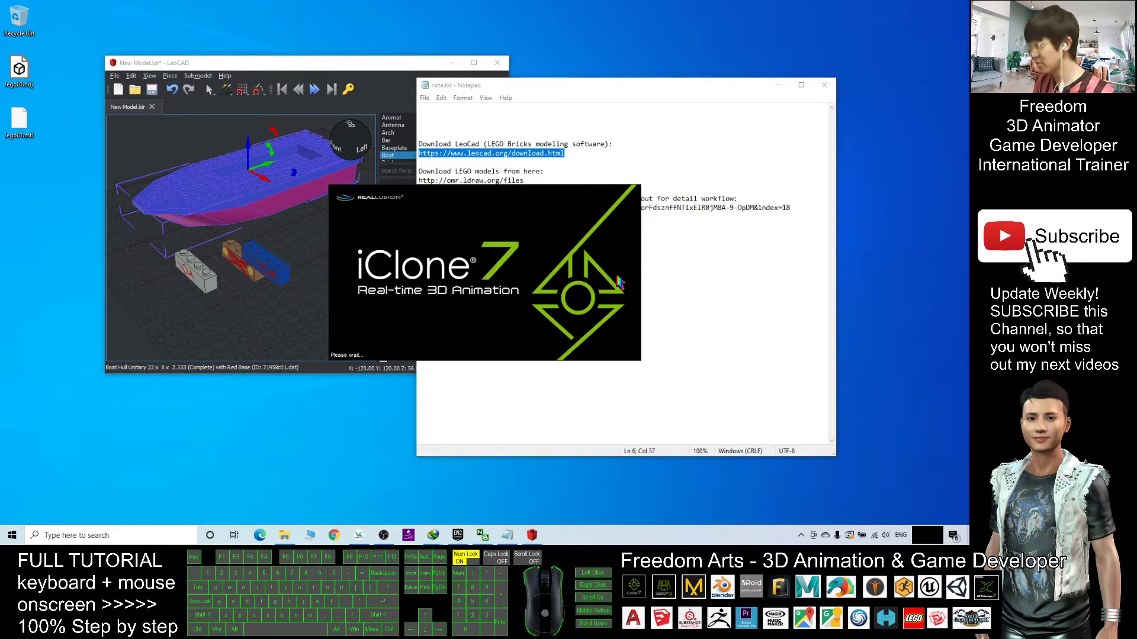
Bring the notes forward and select the How to setup text, then the YouTube URL.
{"action": "left_click", "coordinate": [768, 207]}
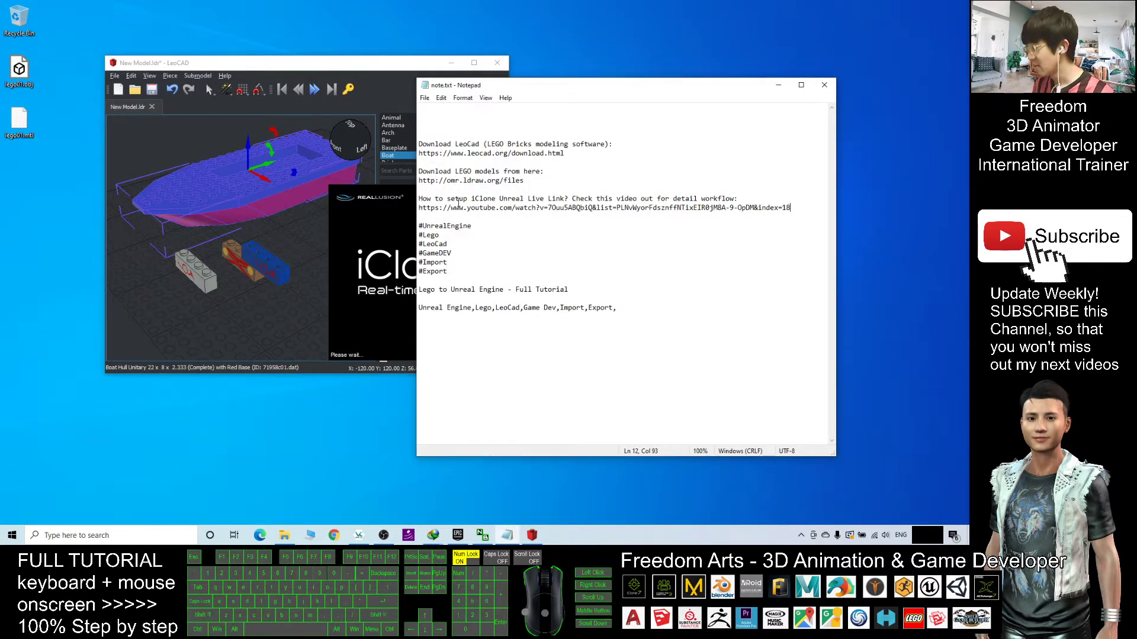
{"action": "left_click_drag", "start_coordinate": [421, 201], "coordinate": [632, 202]}
{"action": "left_click", "coordinate": [717, 207]}
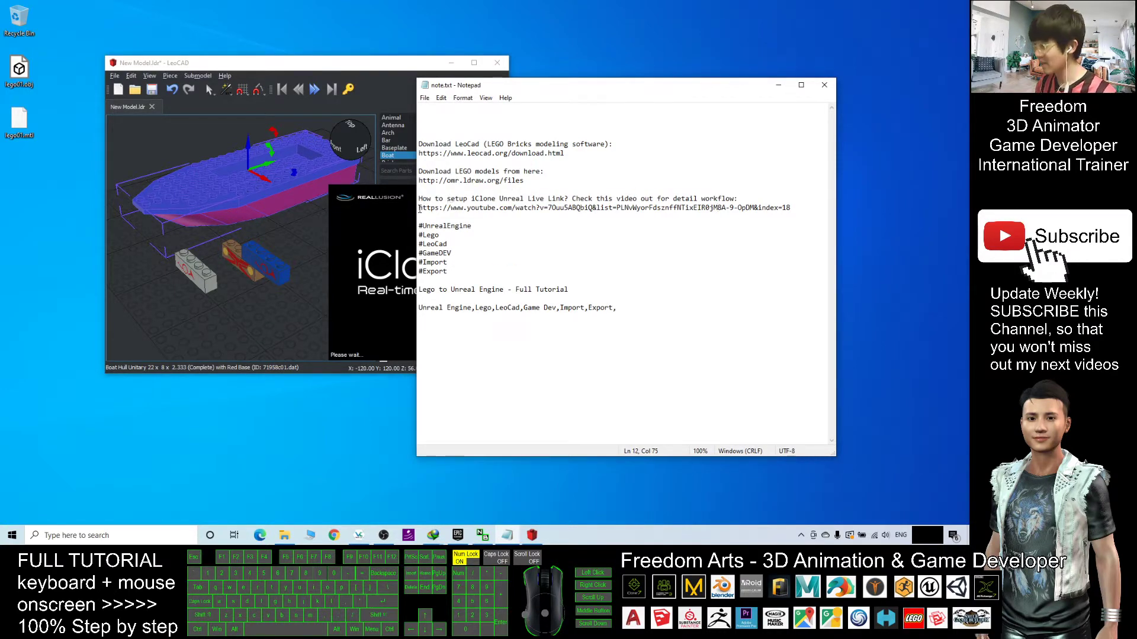
{"action": "left_click_drag", "start_coordinate": [419, 209], "coordinate": [794, 212]}
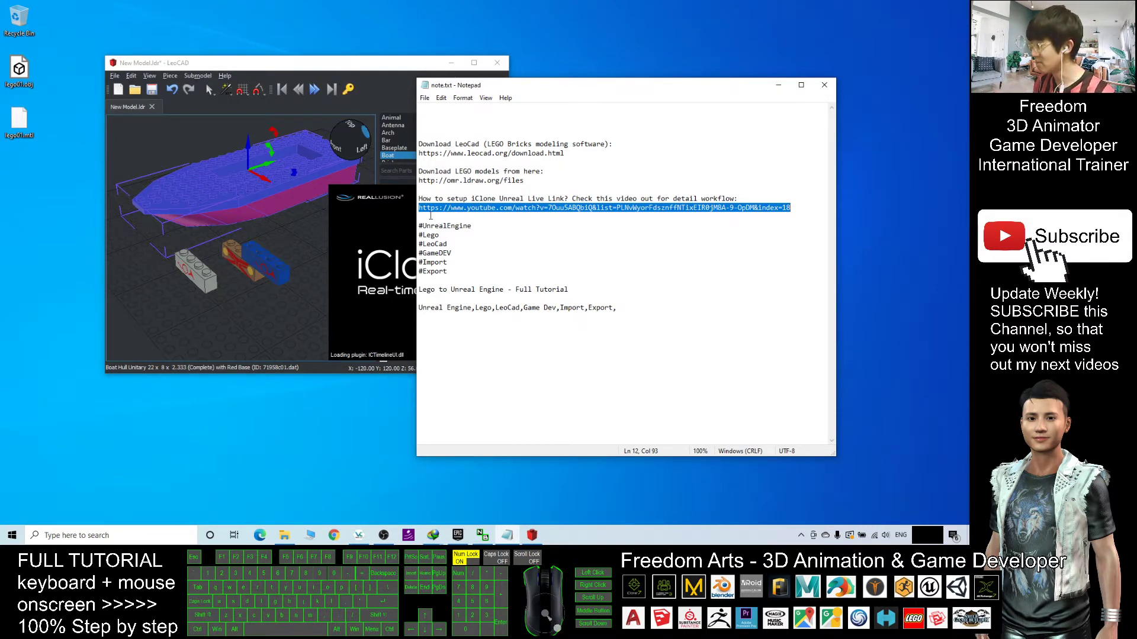
Deselect the URL, pick lego01.obj on the desktop, and minimize Notepad.
{"action": "left_click", "coordinate": [590, 208]}
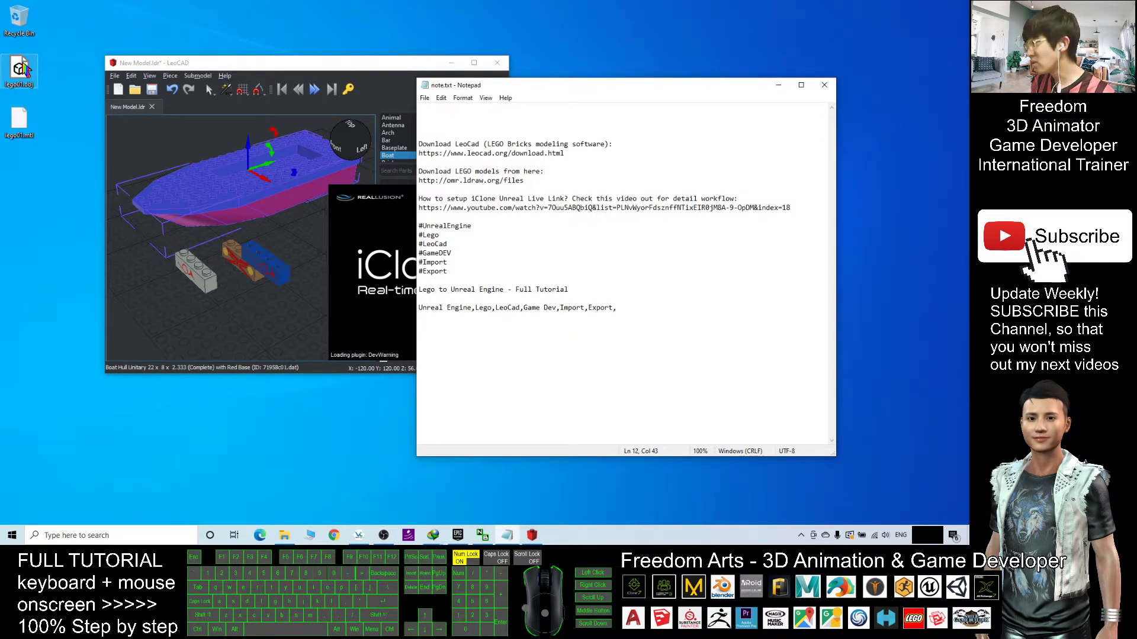
{"action": "left_click", "coordinate": [22, 70]}
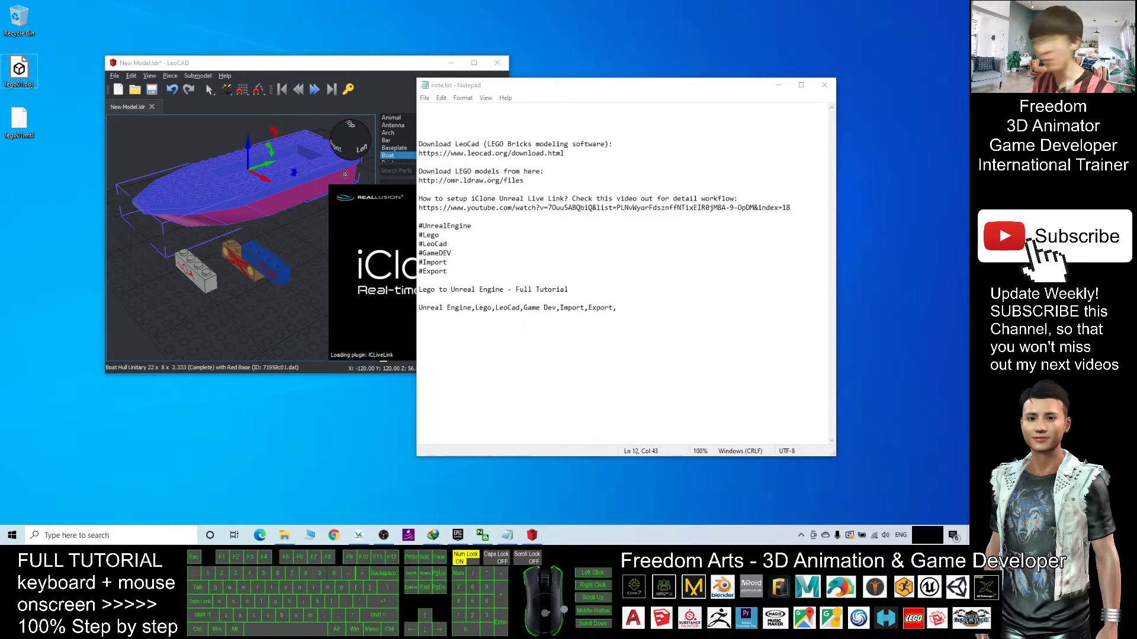
{"action": "left_click", "coordinate": [778, 85]}
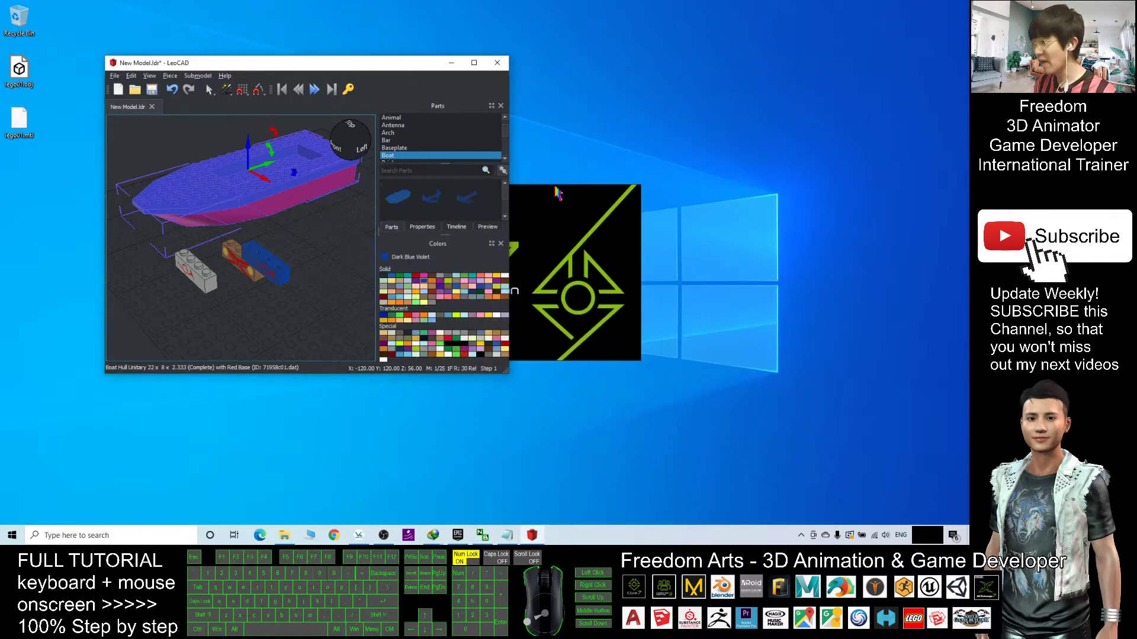
Minimize LeoCAD, decline the iClone sign-up offer, and bring Notepad back.
{"action": "left_click", "coordinate": [451, 64]}
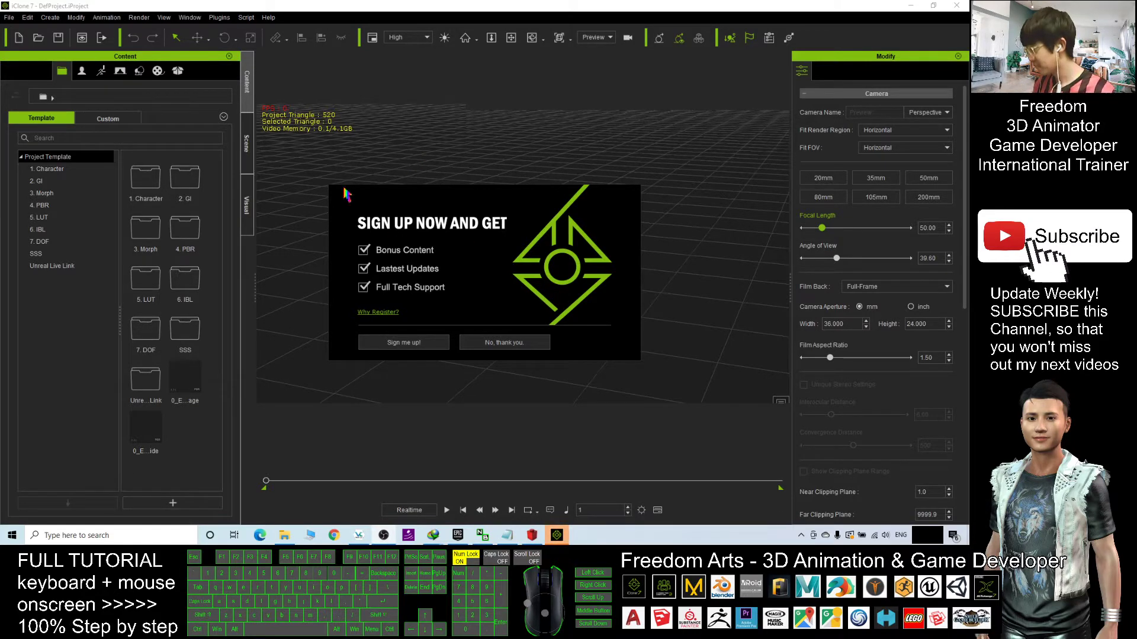
{"action": "left_click", "coordinate": [505, 342]}
{"action": "left_click", "coordinate": [508, 534]}
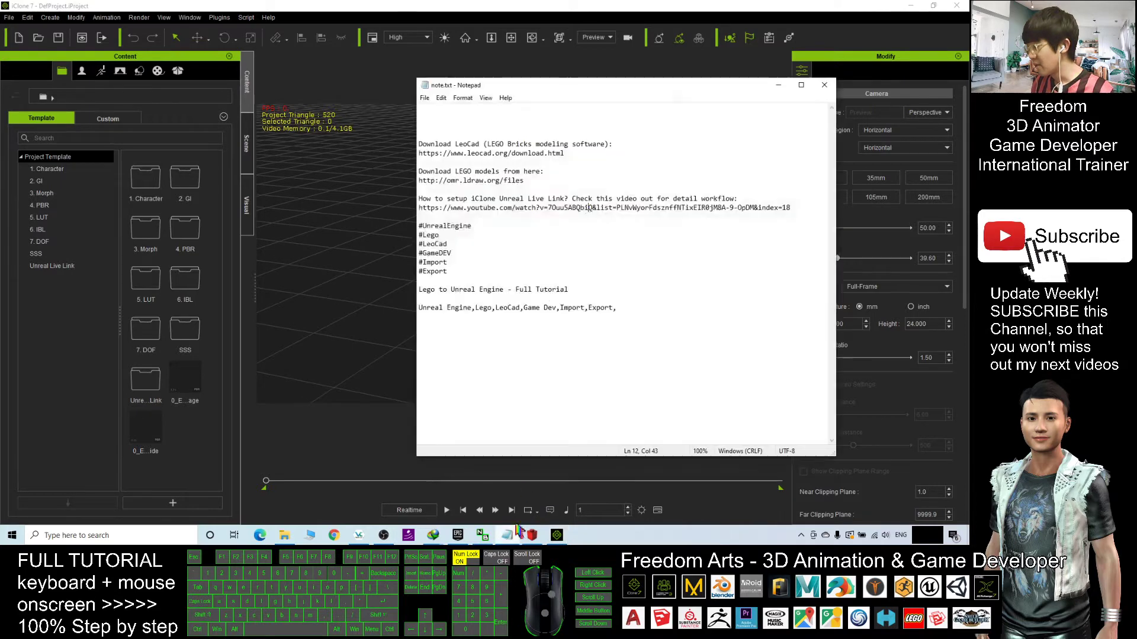
Select the YouTube URL on line 12 of note.txt.
{"action": "left_click_drag", "start_coordinate": [472, 199], "coordinate": [568, 200]}
{"action": "left_click", "coordinate": [418, 217]}
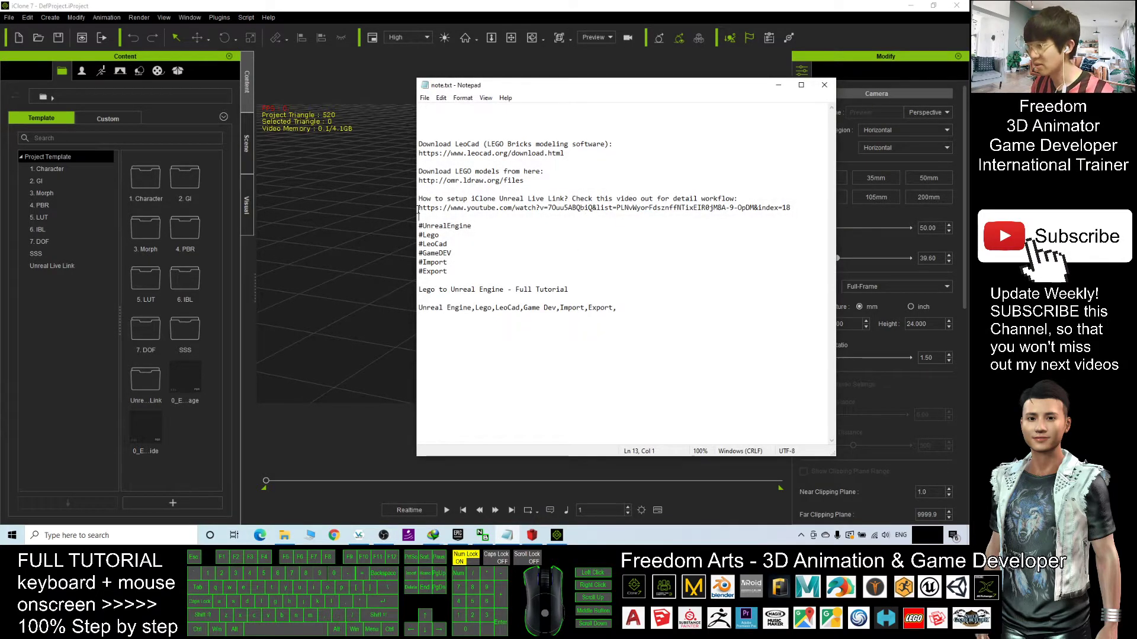
{"action": "left_click_drag", "start_coordinate": [419, 205], "coordinate": [805, 211]}
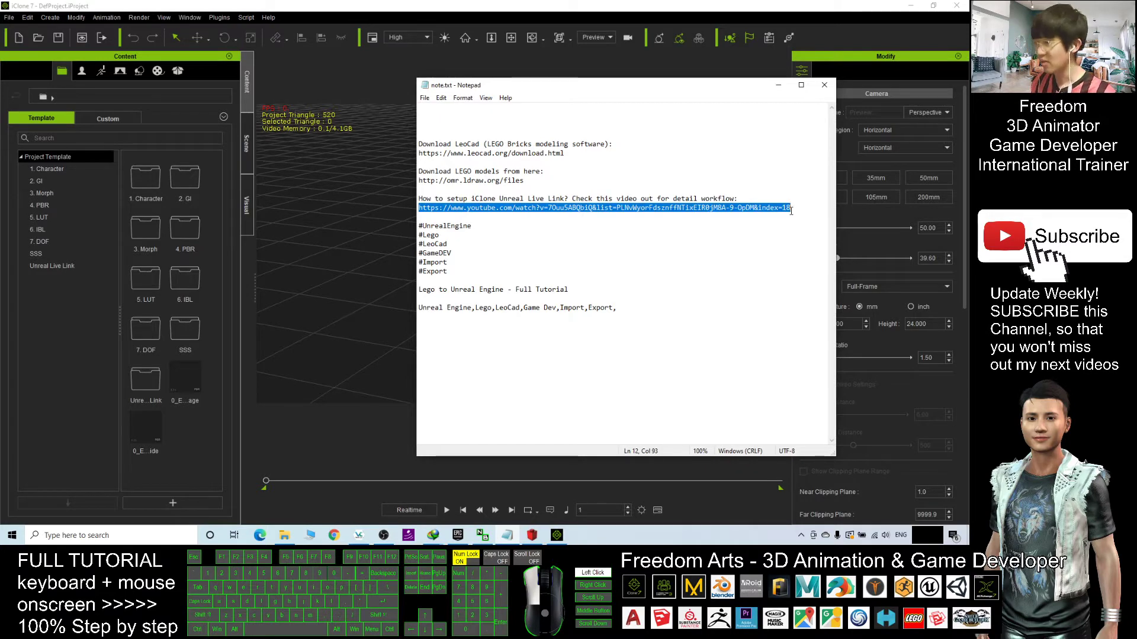